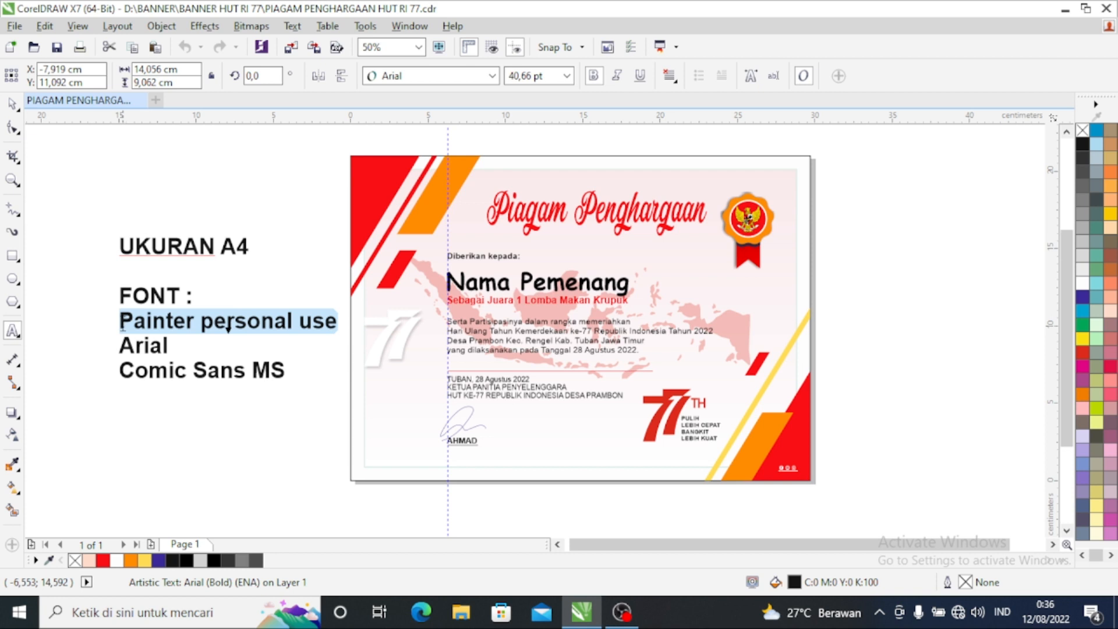
- Review the fonts listed in the notes beside the finished certificate: Arial and Comic Sans MS
drag(170, 347, 108, 349)
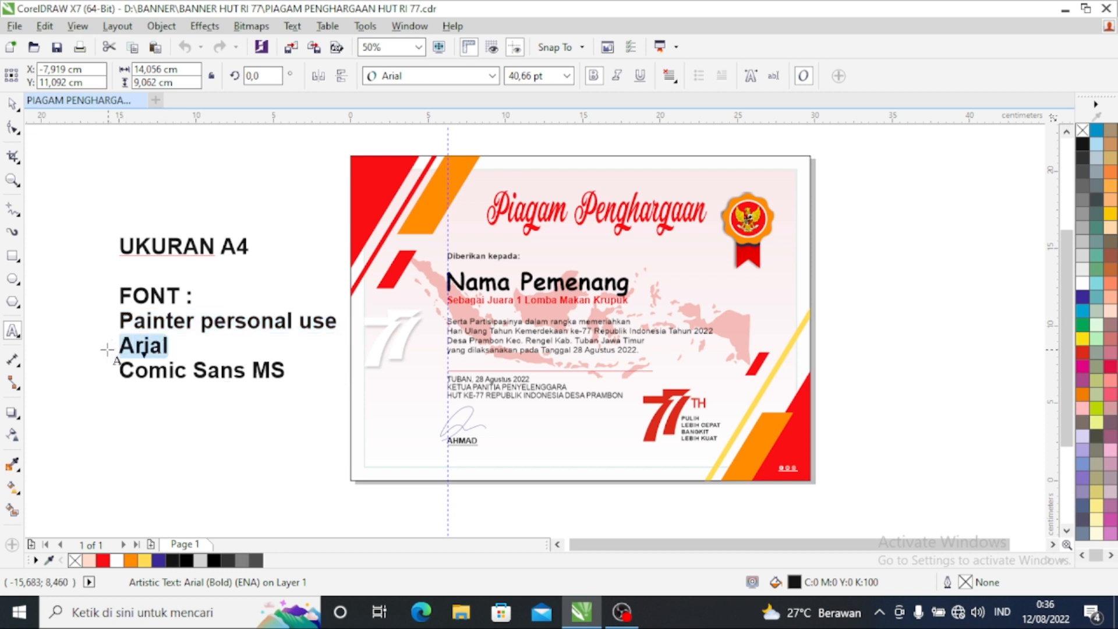
drag(289, 371, 113, 374)
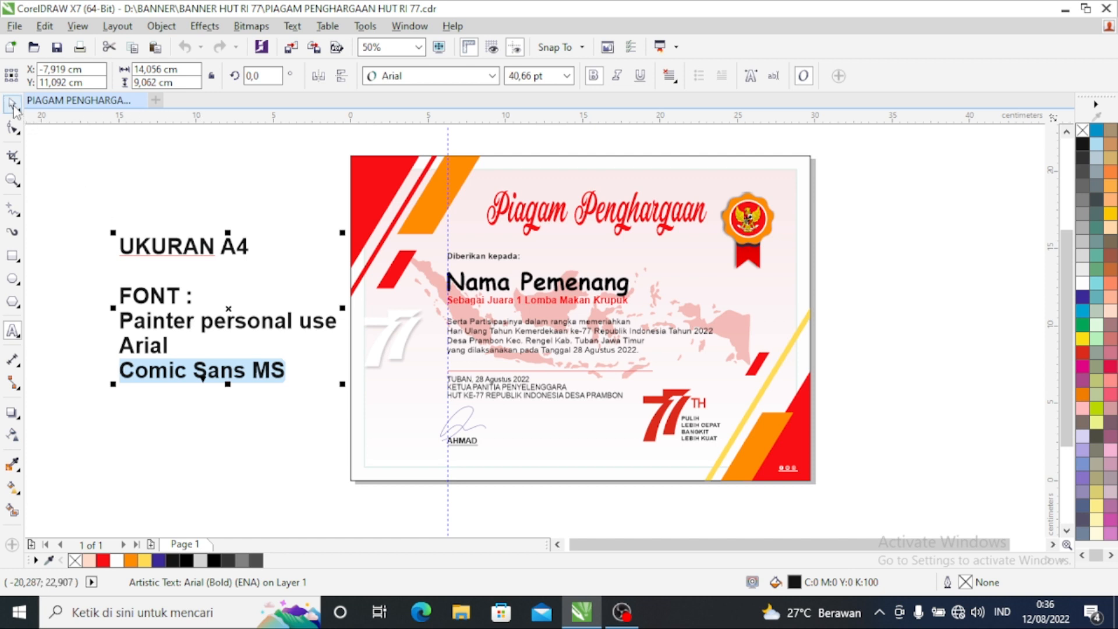
click(14, 127)
click(93, 180)
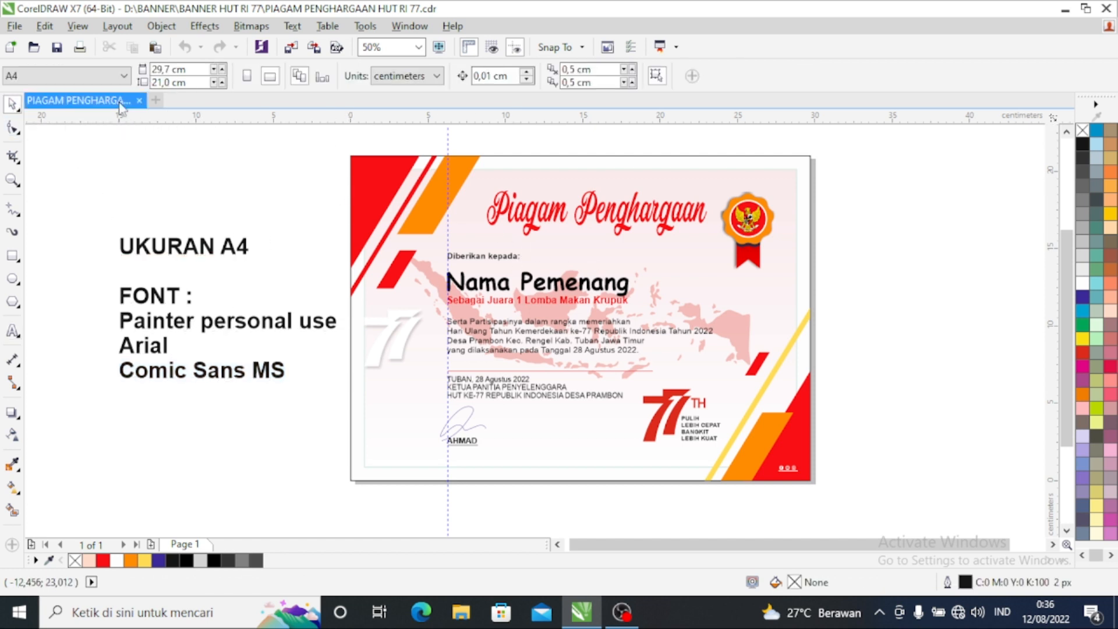
- Create a new A4 landscape document in centimeters with CMYK color mode and 300 dpi resolution
click(155, 103)
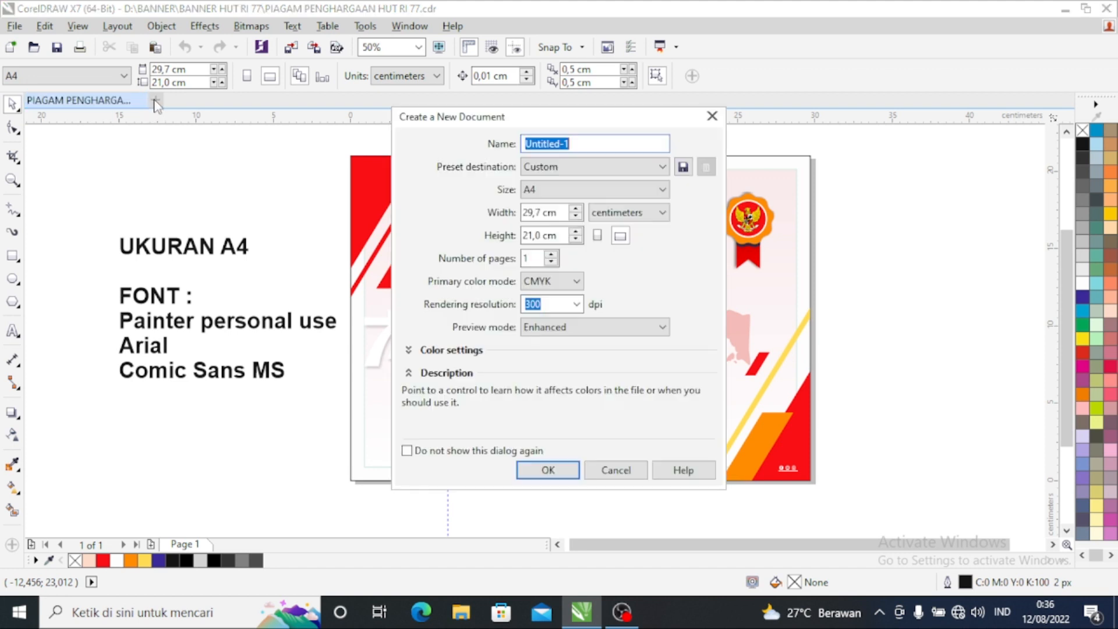
click(553, 190)
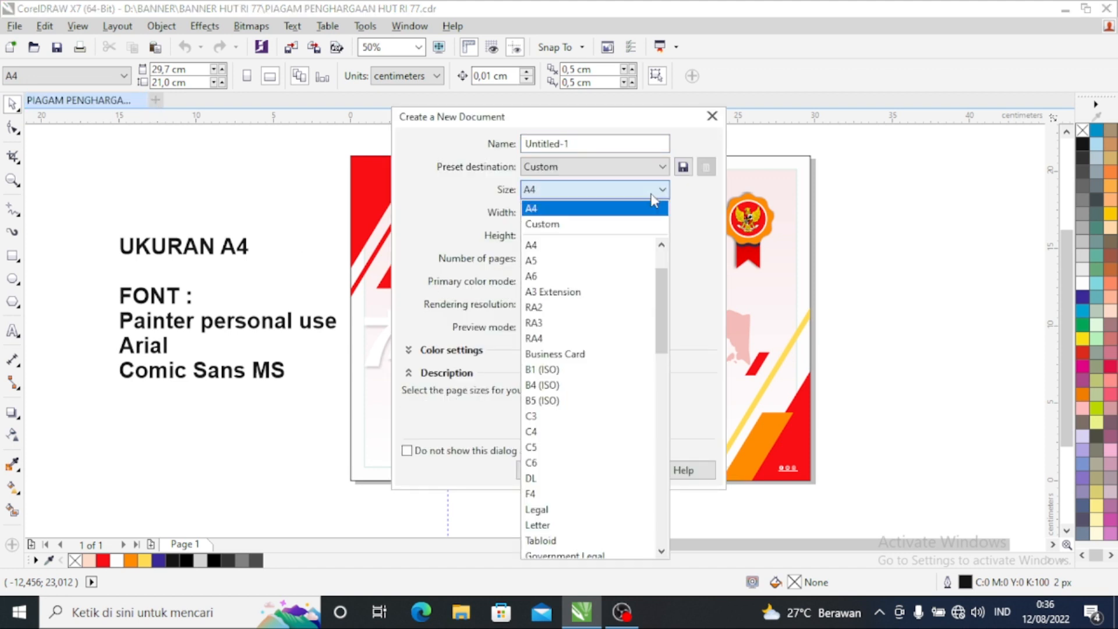
click(554, 244)
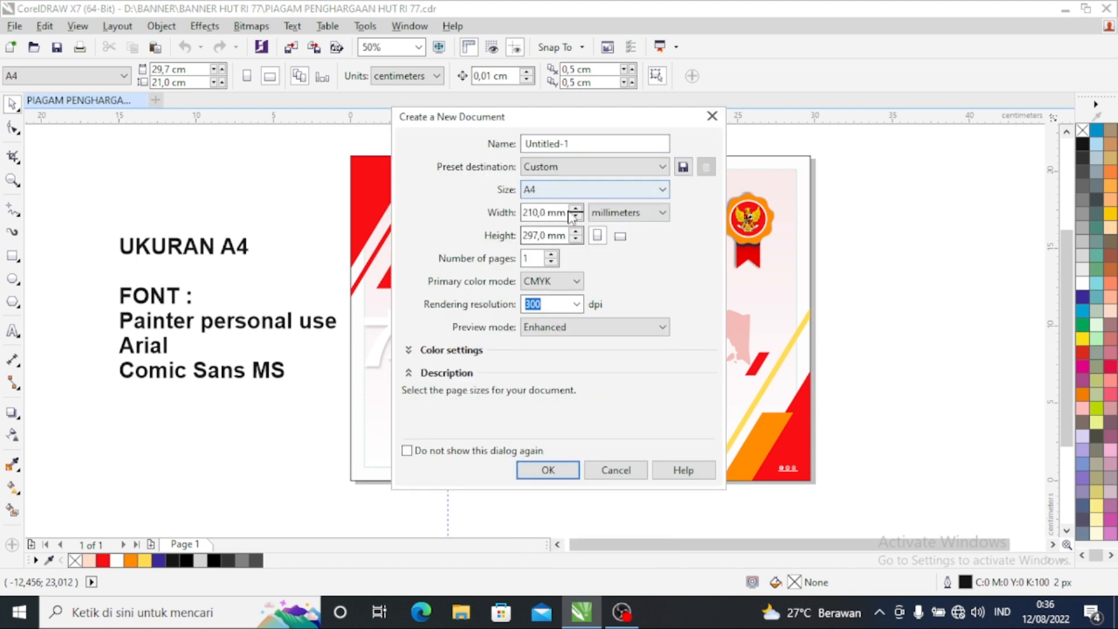
click(622, 223)
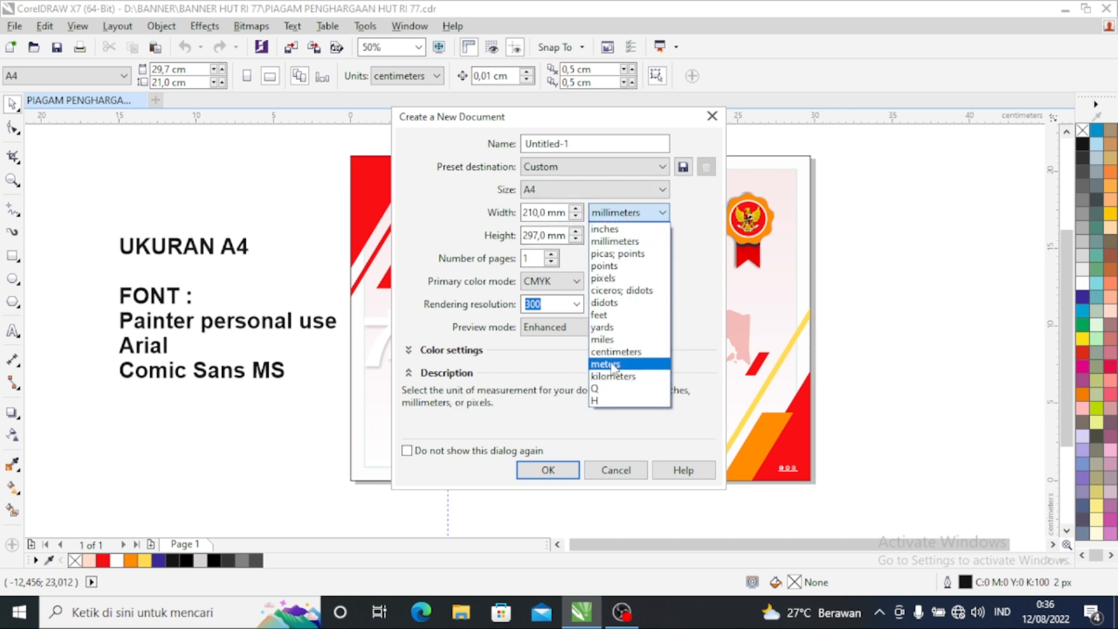
click(612, 352)
click(621, 236)
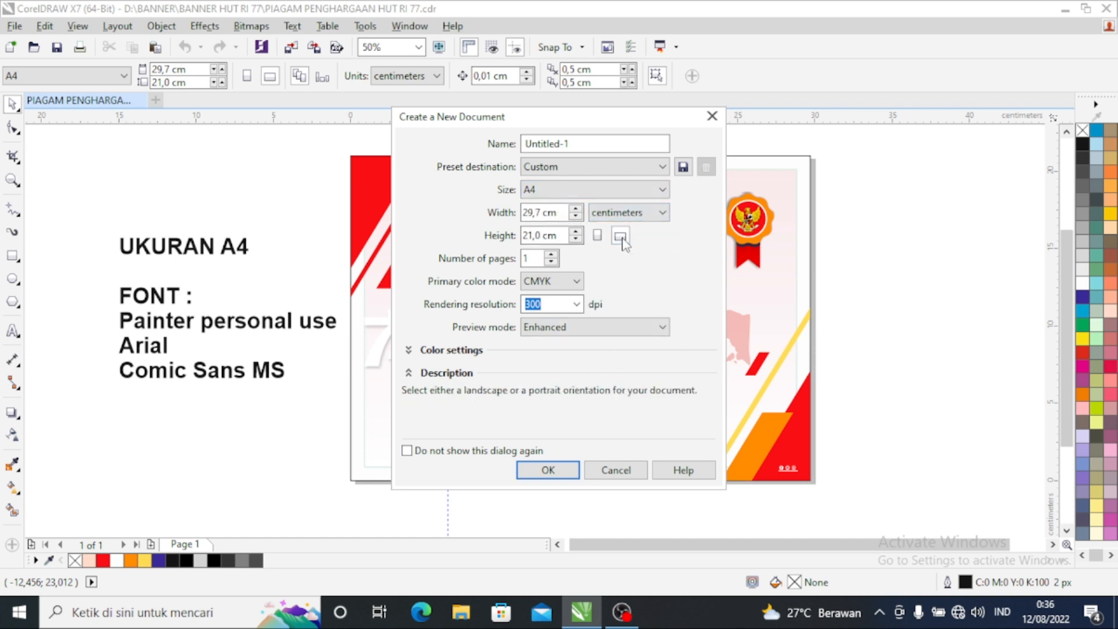
click(561, 283)
click(558, 310)
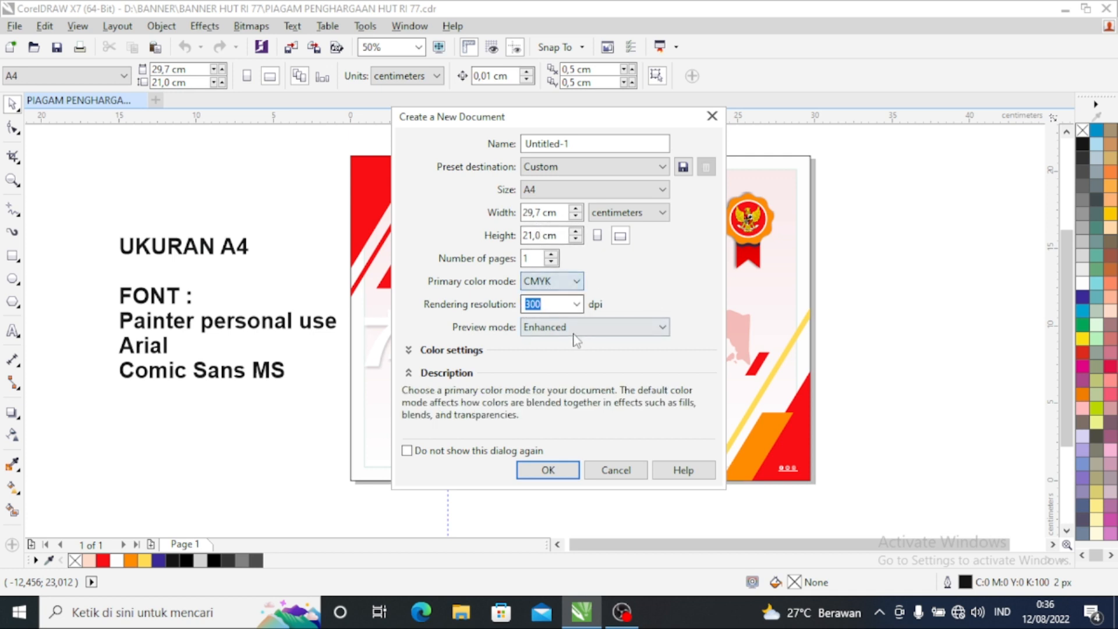
click(550, 471)
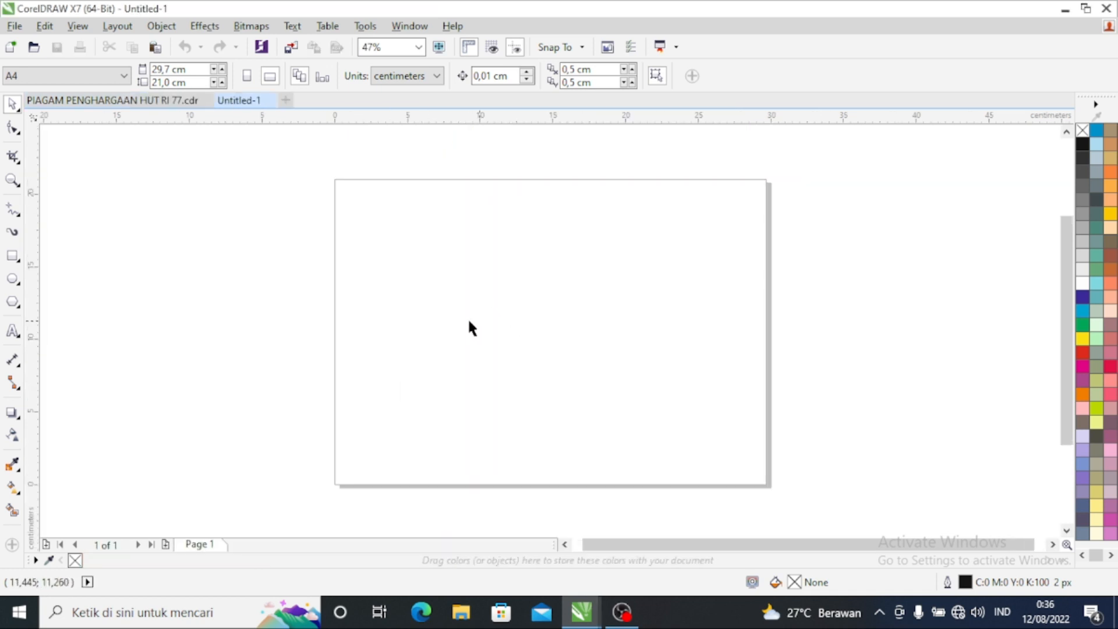
- Copy the whole certificate design from PIAGAM PENGHARGAAN HUT RI 77.cdr into the new document and place it beside the blank page
scroll(417, 332, down, 2)
click(136, 100)
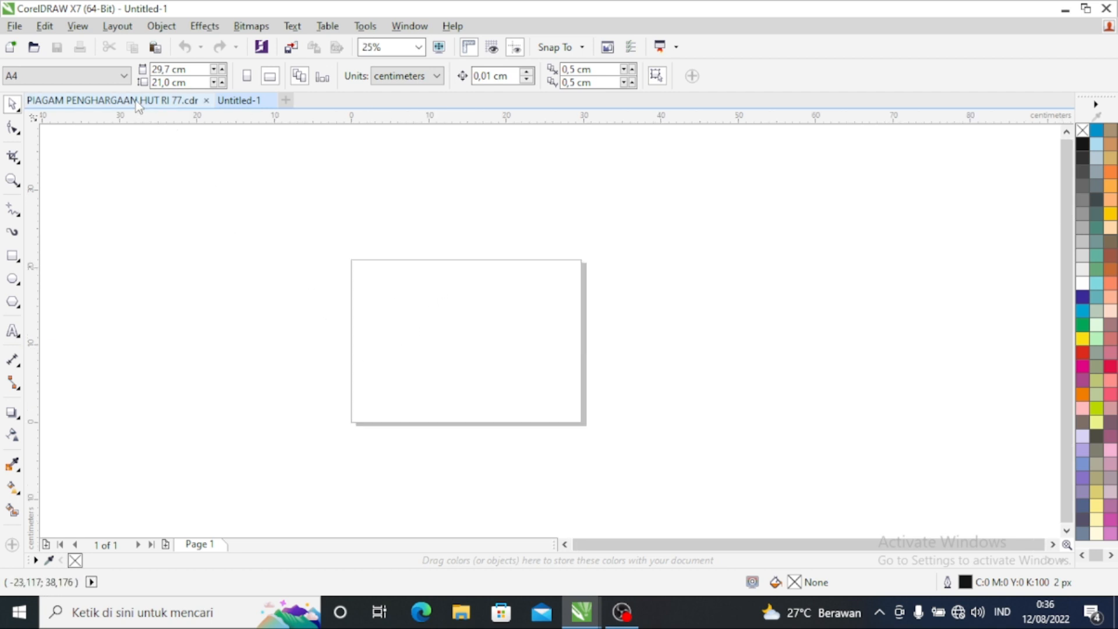
drag(343, 144, 889, 516)
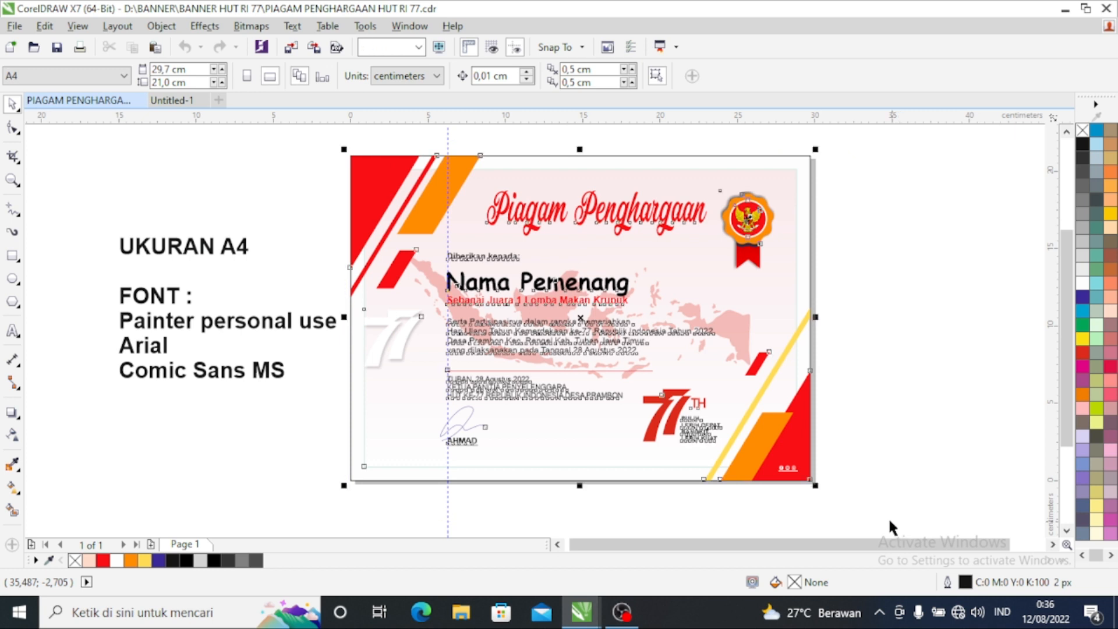
click(169, 102)
key(ctrl+v)
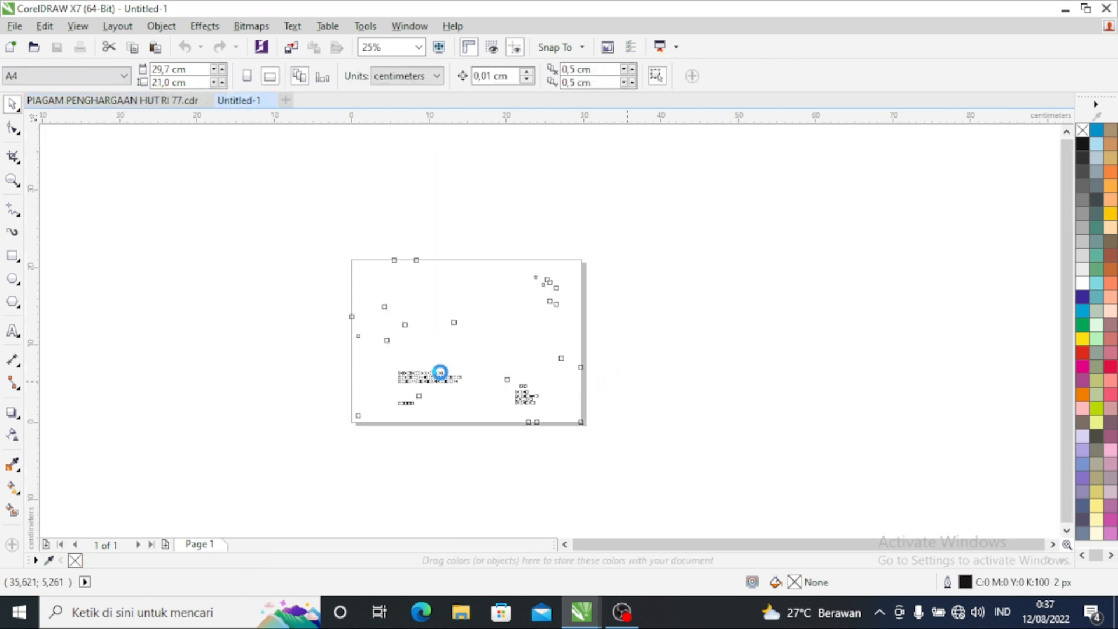
drag(460, 338, 717, 333)
click(751, 470)
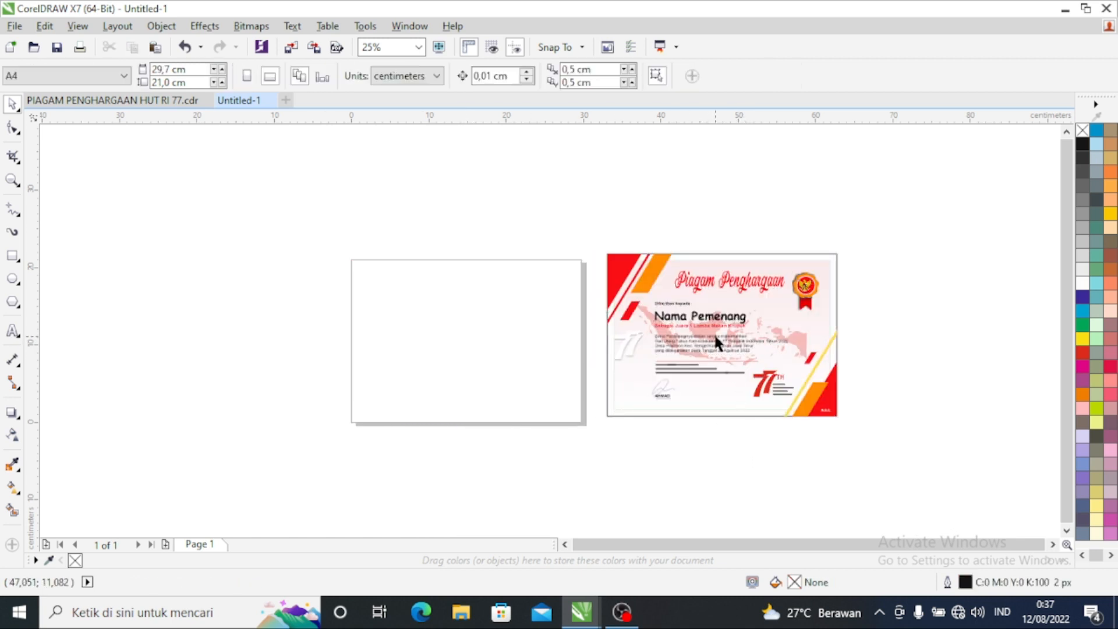
- Move the two red-and-orange corner groups off the certificate copy, one above and one below the blank page
click(708, 337)
click(689, 440)
drag(624, 292, 368, 217)
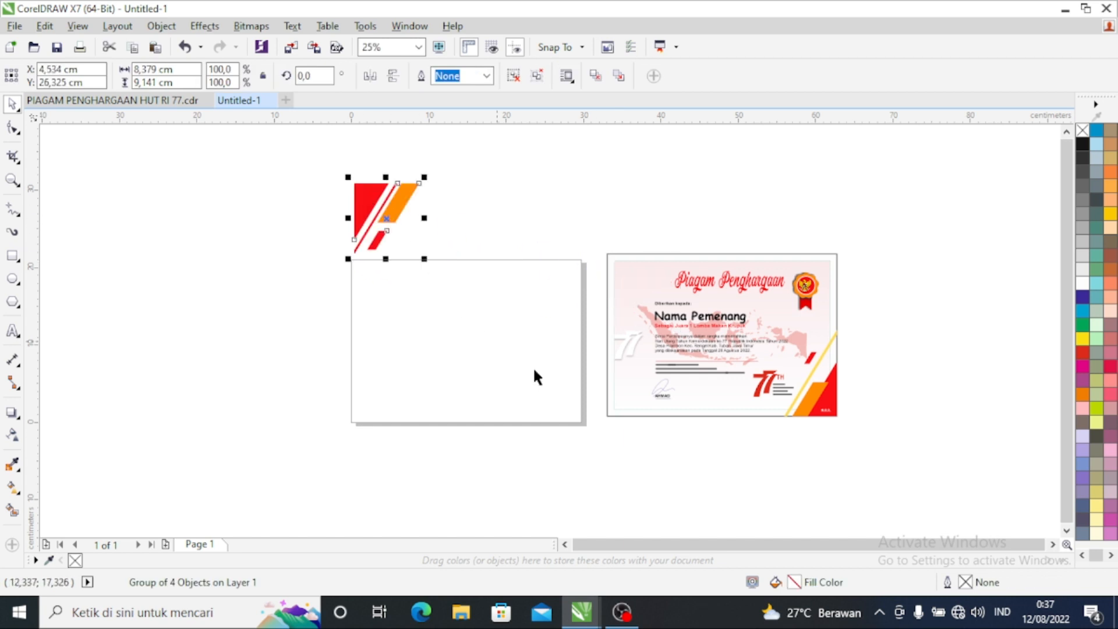
drag(812, 389, 560, 489)
click(757, 434)
- Move the certificate text above the blank page and the Indonesia map above the certificate copy
drag(701, 318, 489, 164)
click(729, 428)
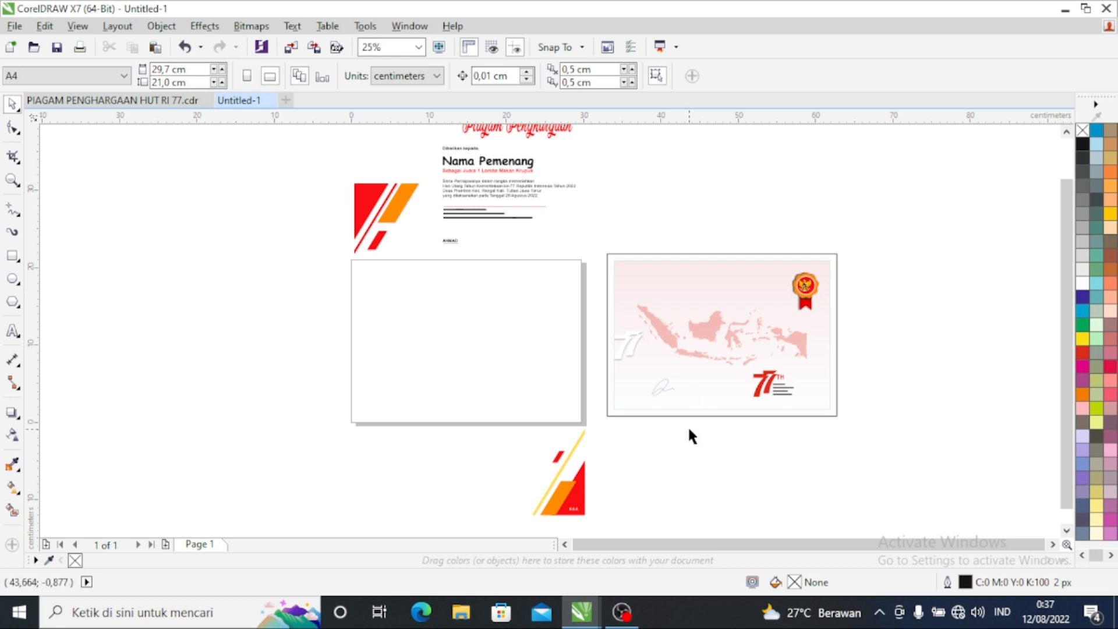
click(703, 323)
drag(705, 324, 685, 190)
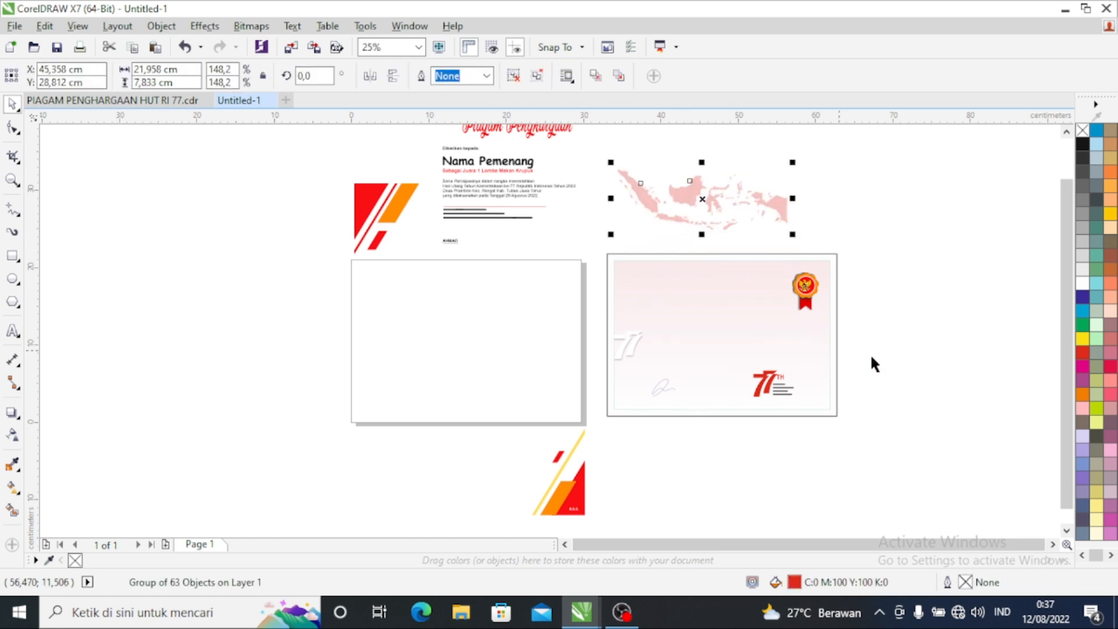
click(871, 357)
- Move the medal, both 77 logos and the signature from the certificate copy to the area left of the blank page
drag(872, 470, 590, 263)
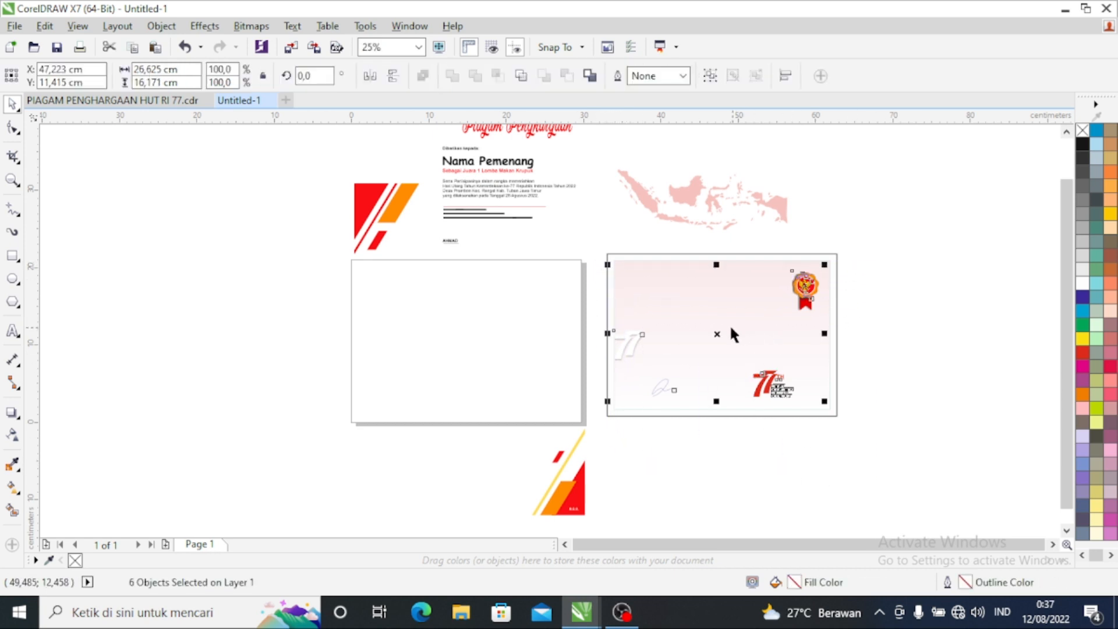
drag(717, 331, 227, 345)
click(716, 429)
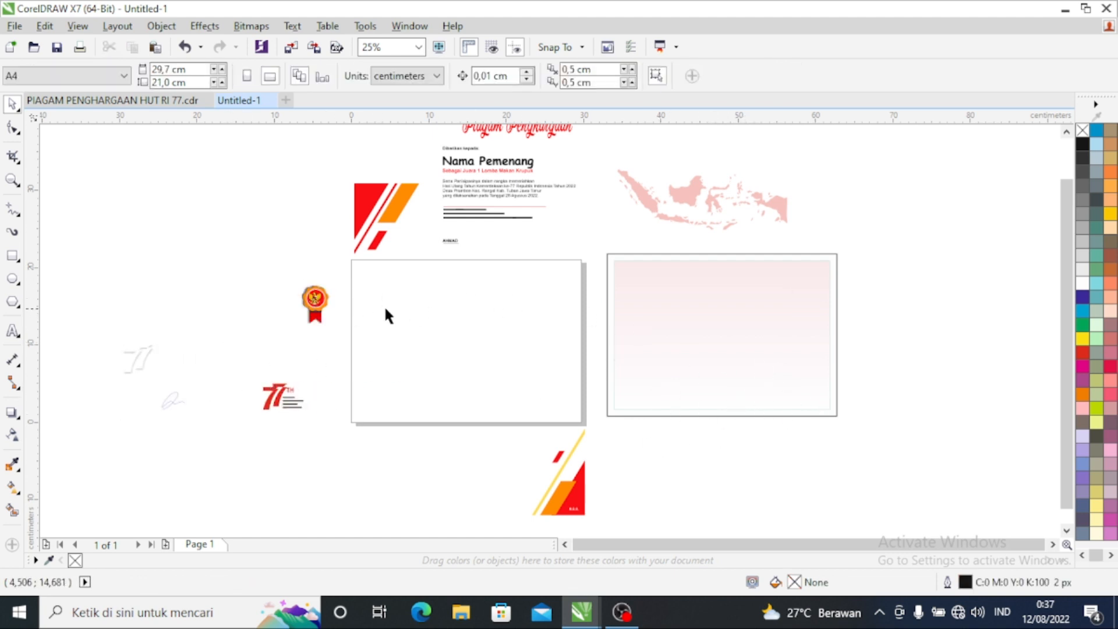
- Add a page-sized rectangle and move the pink gradient panel from the certificate copy to the middle of the page
double_click(13, 258)
click(100, 234)
drag(668, 307, 725, 387)
click(725, 389)
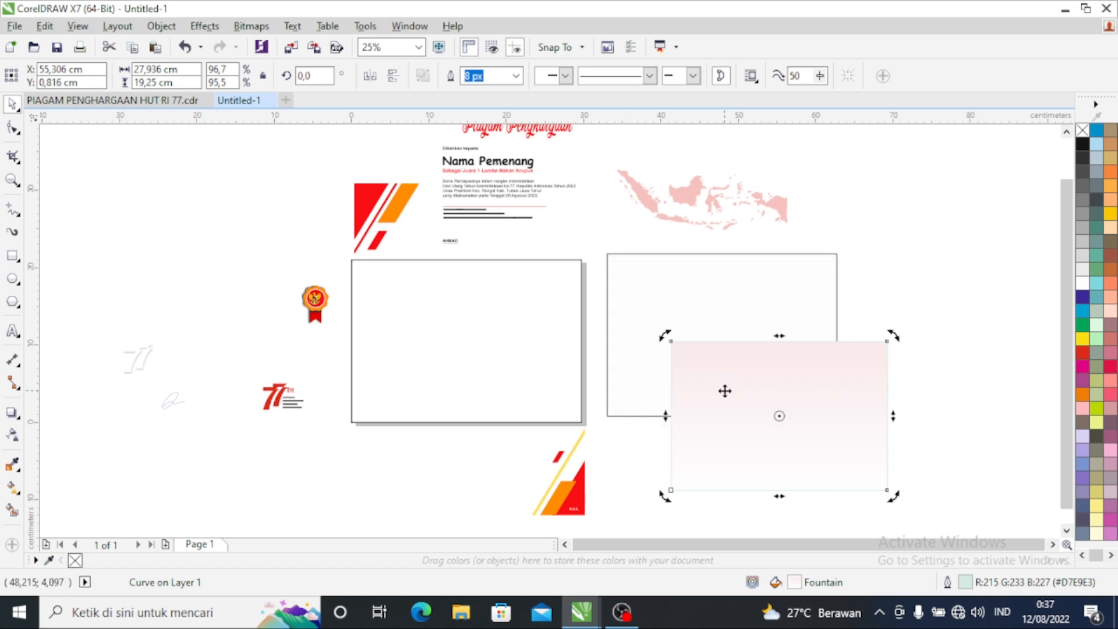
drag(724, 389, 450, 341)
click(659, 441)
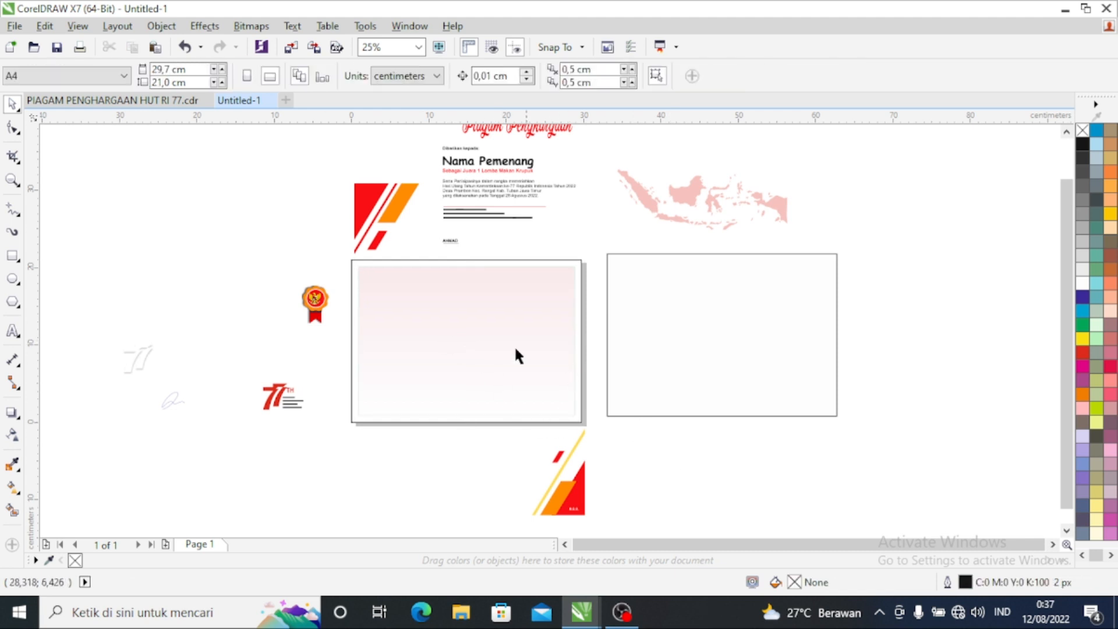
- Place the two corner groups roughly in the page's upper-left and lower-right corners, over the gradient panel
scroll(367, 299, up, 2)
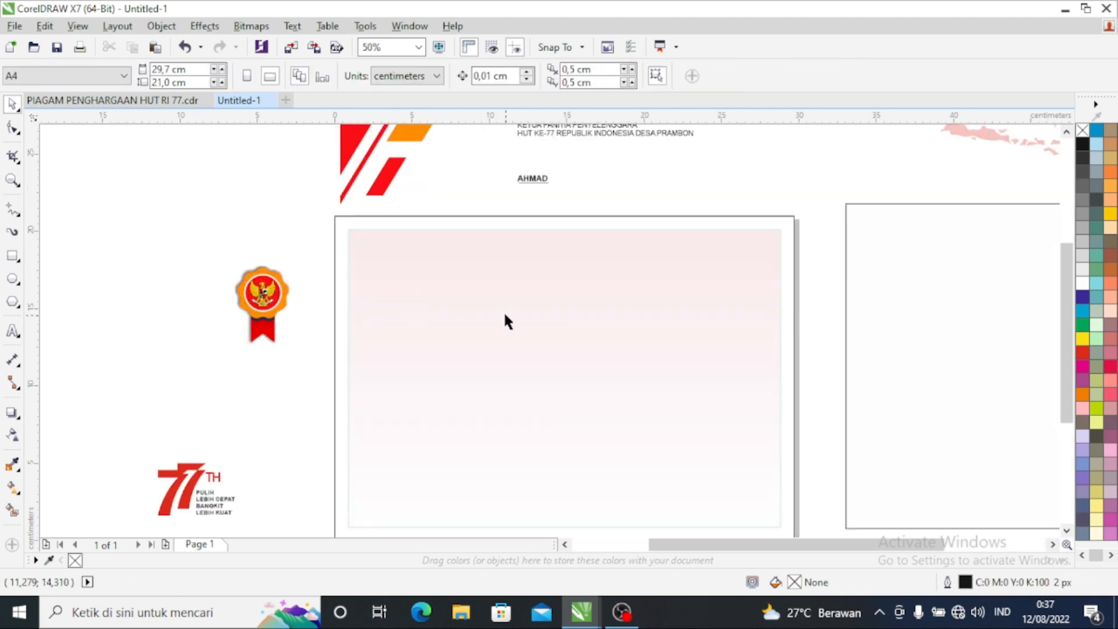
scroll(350, 302, down, 1)
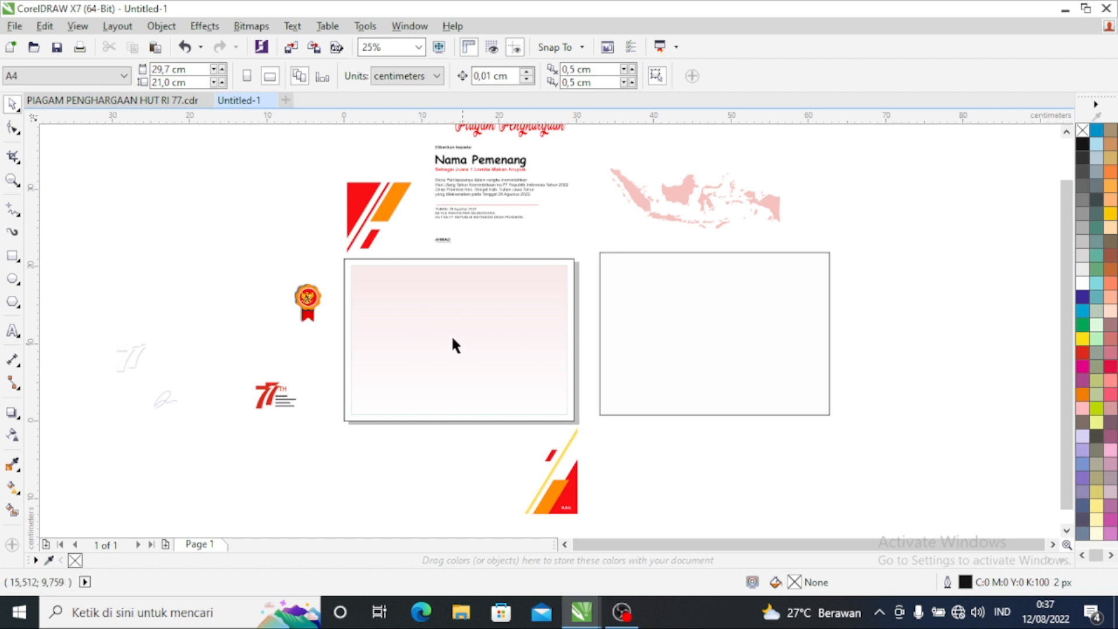
drag(356, 198, 360, 280)
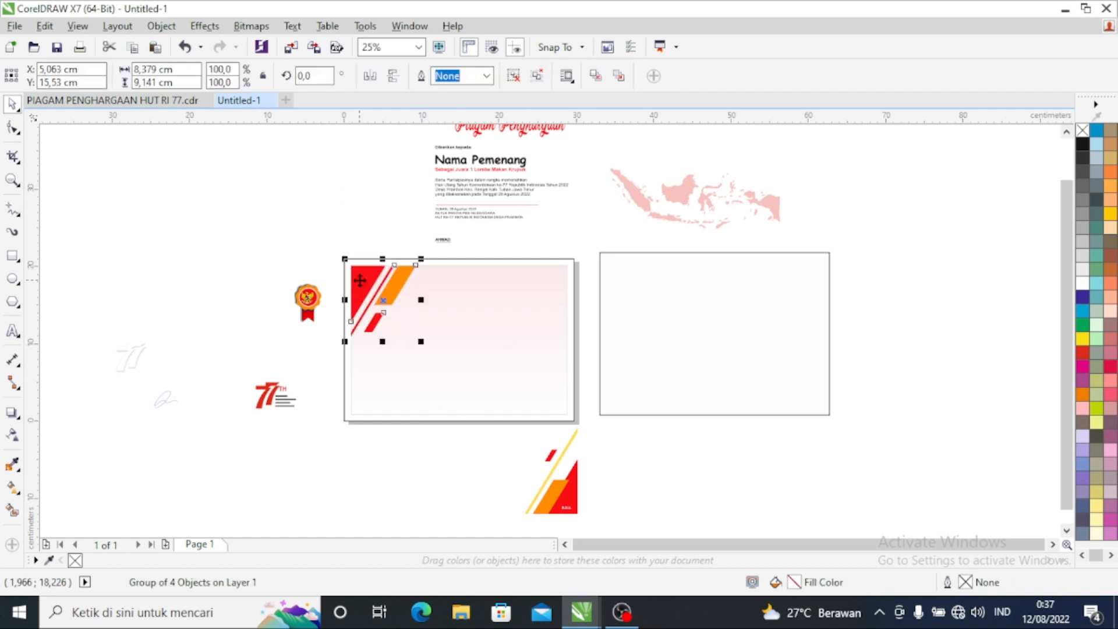
drag(545, 451, 549, 457)
drag(530, 392, 529, 391)
click(562, 495)
drag(562, 495, 555, 404)
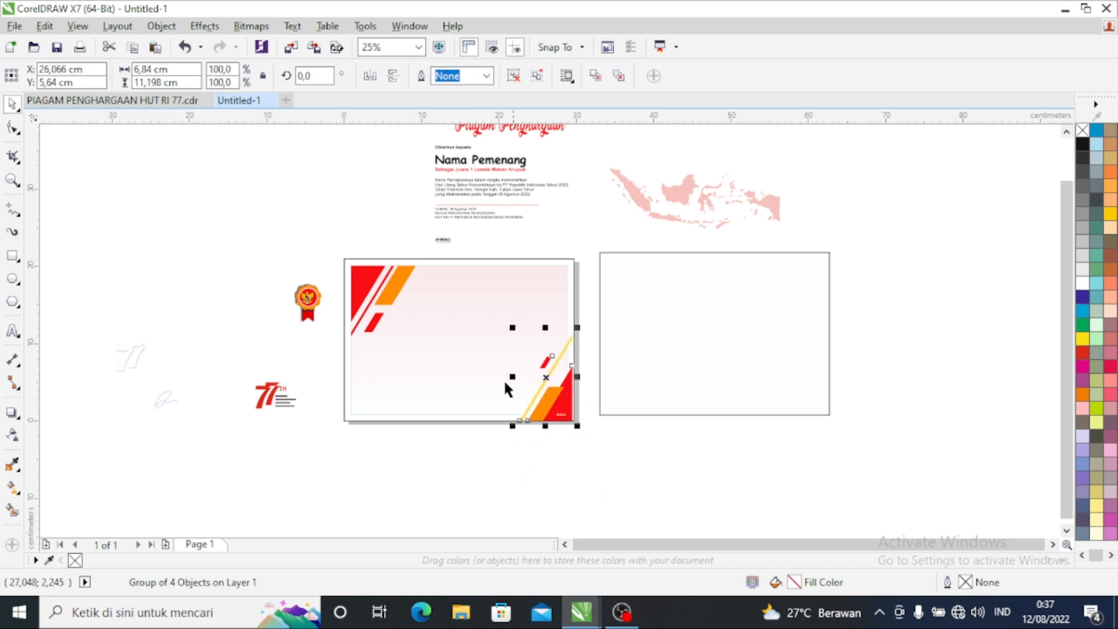
- Align the upper-left corner group exactly with the page's top and left edges
scroll(333, 264, up, 3)
scroll(372, 239, up, 2)
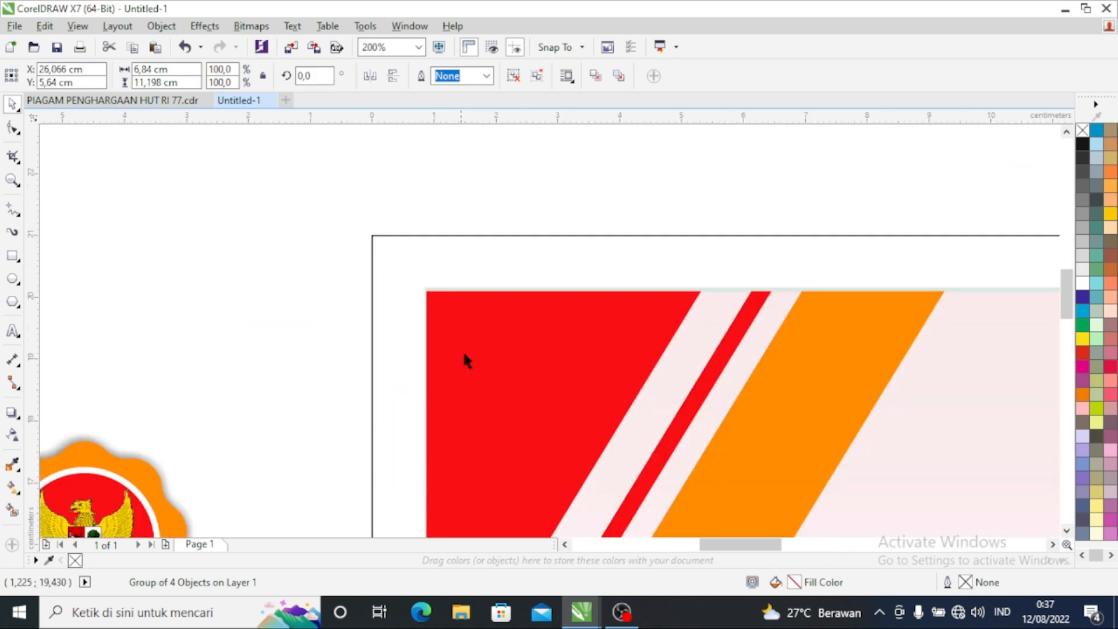
drag(469, 368, 437, 330)
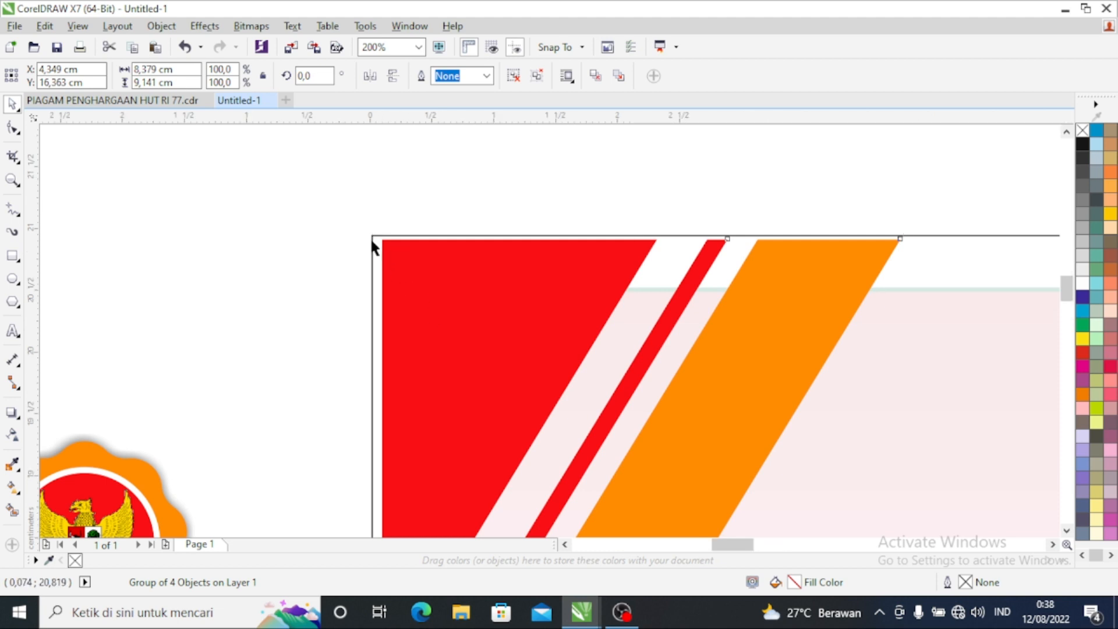
scroll(379, 233, up, 3)
scroll(385, 224, up, 2)
drag(450, 282, 393, 258)
scroll(325, 251, down, 4)
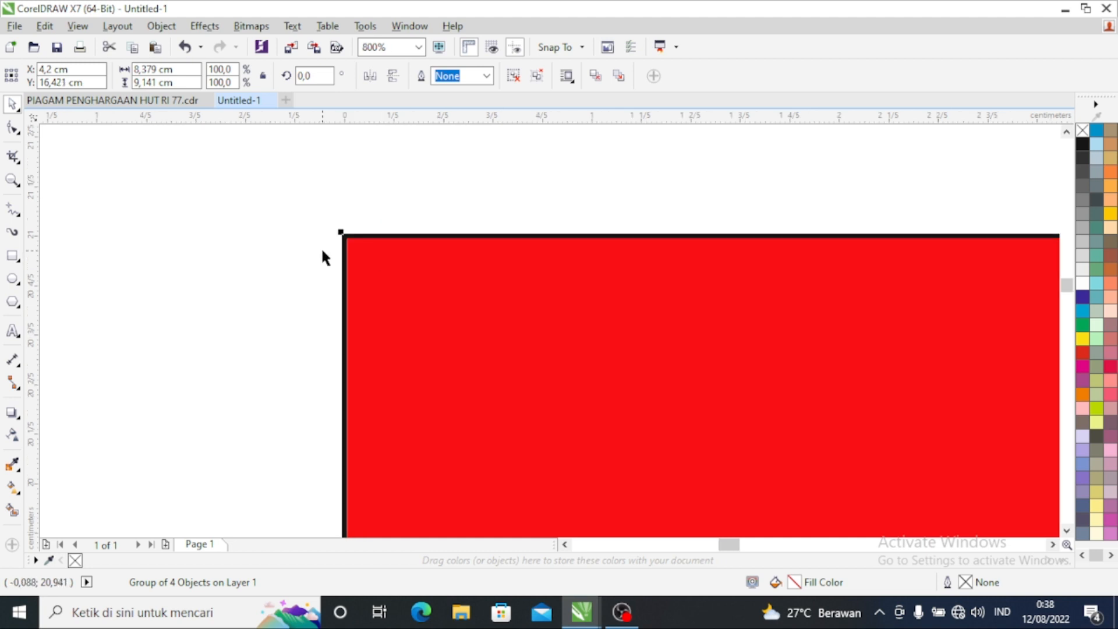
scroll(351, 288, down, 1)
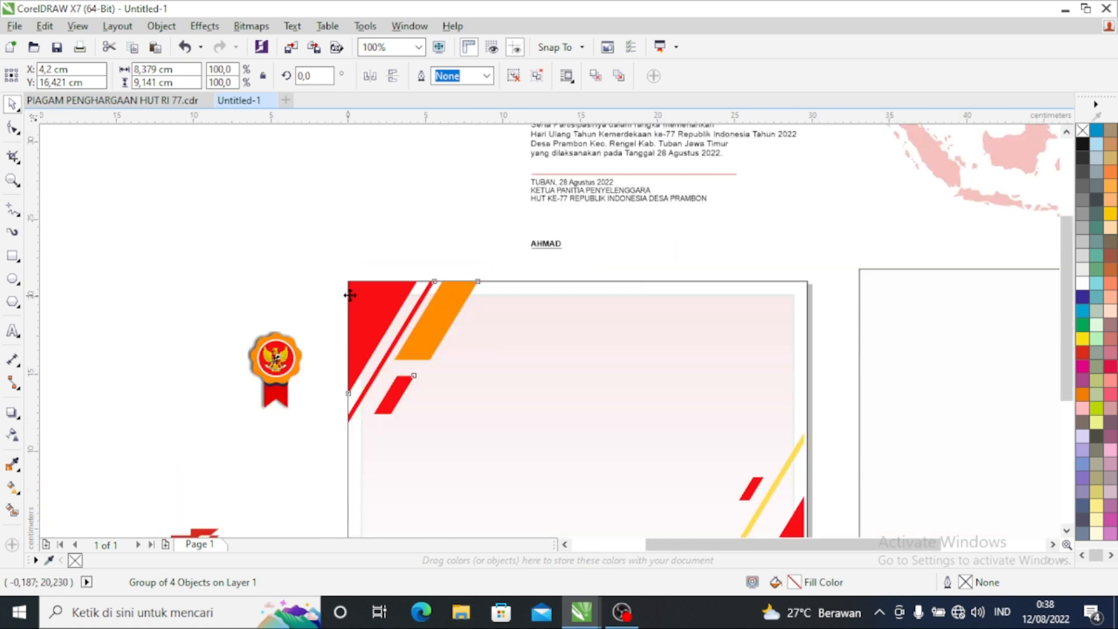
click(299, 311)
- Align the lower-right corner group exactly with the page's bottom and right edges
scroll(376, 302, down, 2)
scroll(425, 392, up, 4)
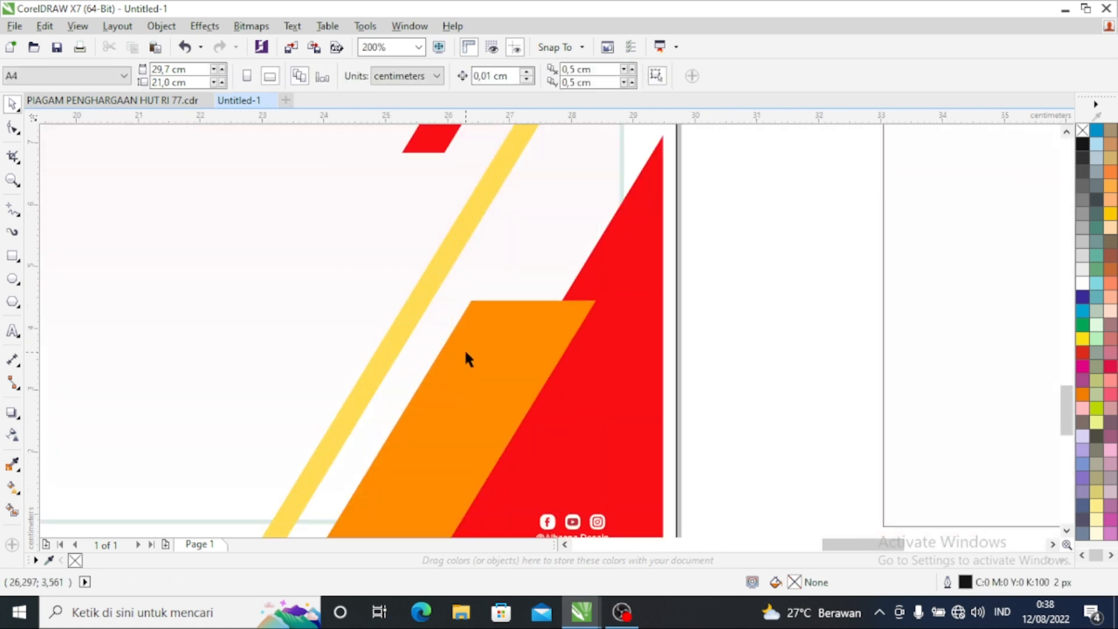
drag(548, 394, 557, 400)
scroll(558, 400, down, 1)
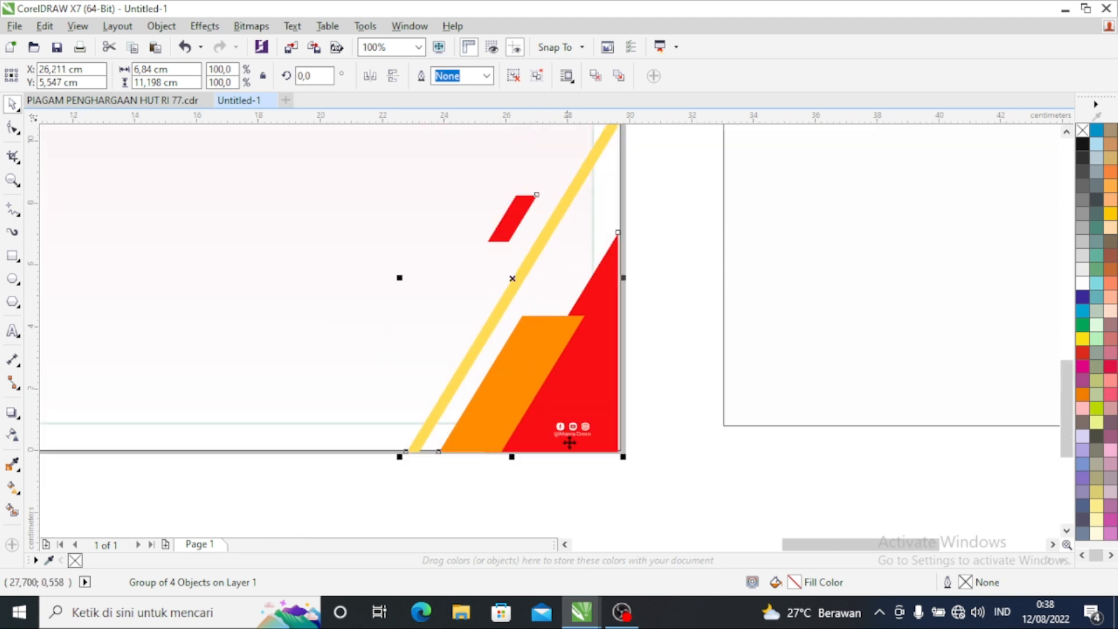
scroll(603, 475, up, 1)
scroll(610, 406, up, 2)
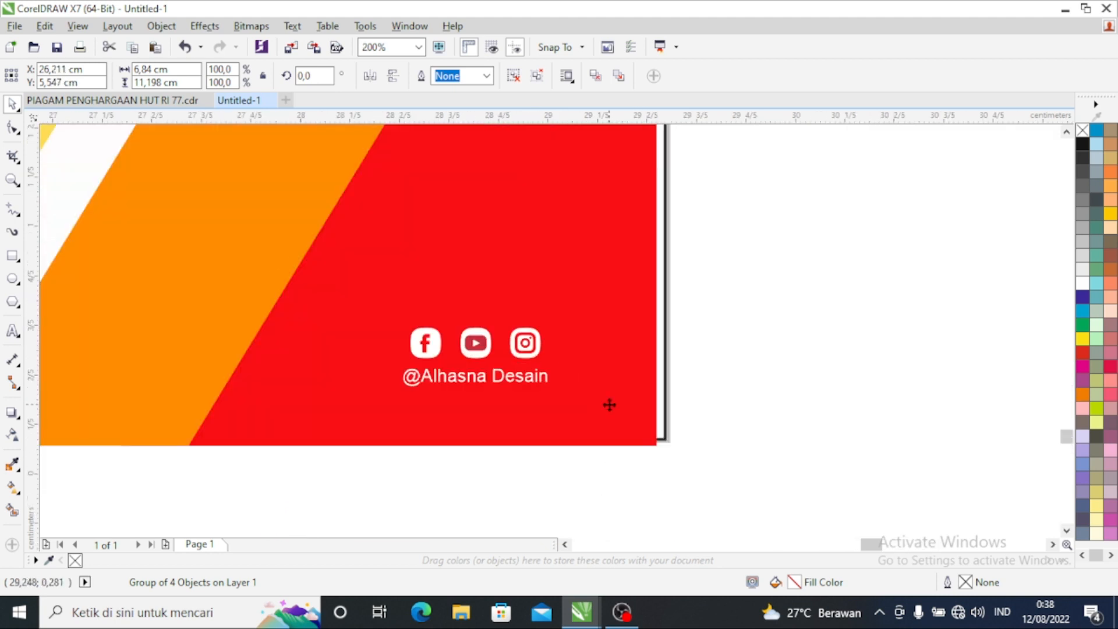
drag(664, 451, 686, 437)
scroll(686, 438, down, 5)
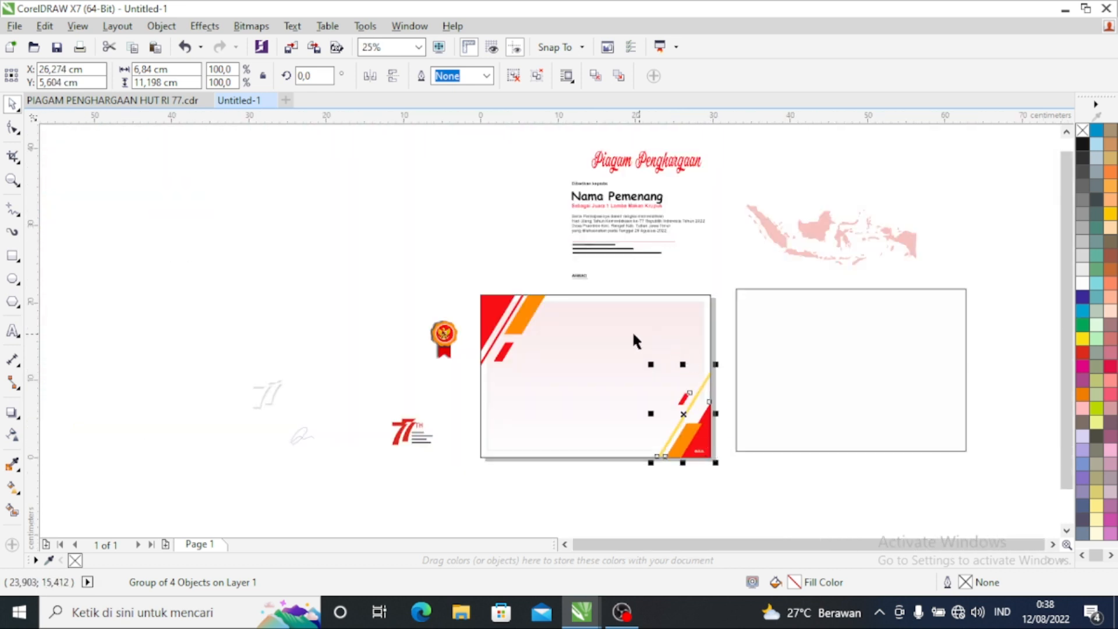
- Move the Indonesia map onto the middle of the gradient panel between the two corner groups
scroll(616, 366, up, 1)
click(306, 231)
scroll(414, 272, down, 1)
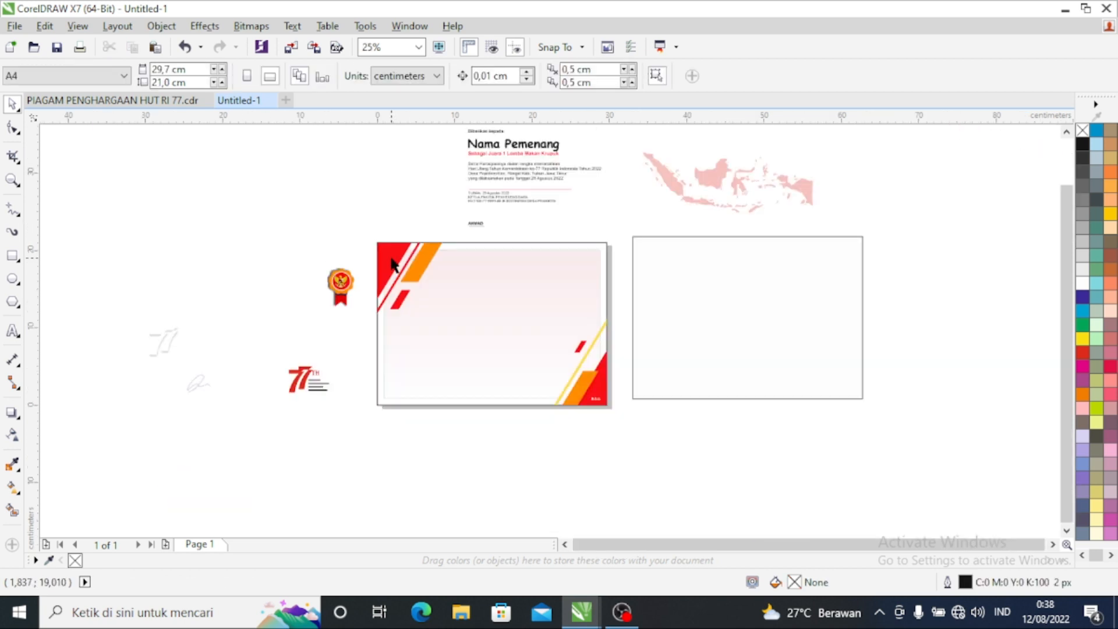
drag(712, 175, 475, 315)
scroll(480, 325, up, 2)
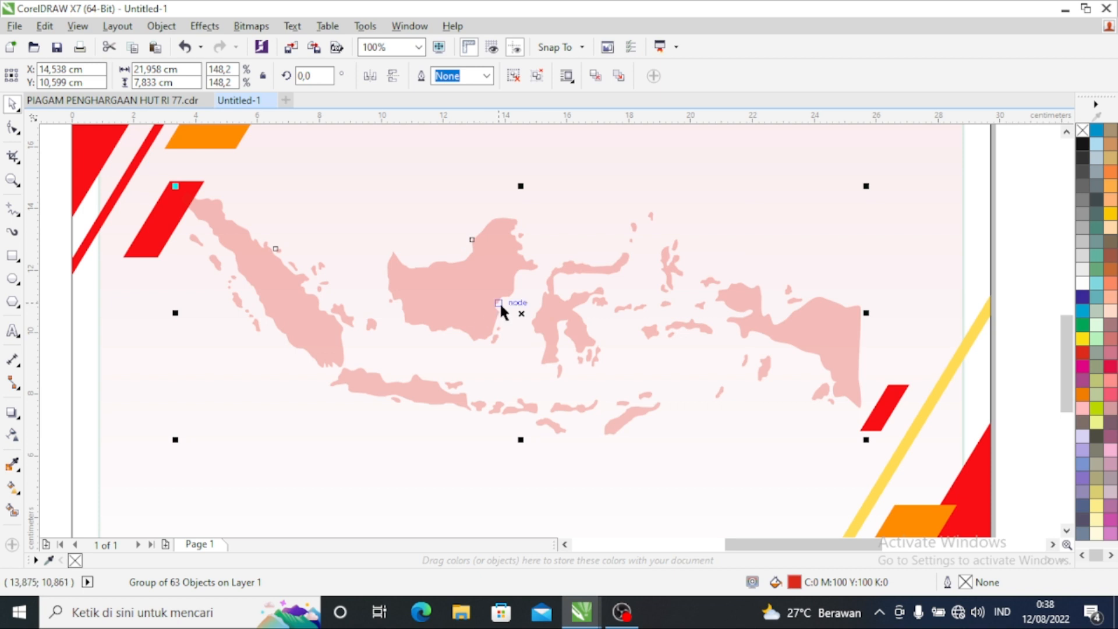
- Center the Indonesia map exactly on the page
key(p)
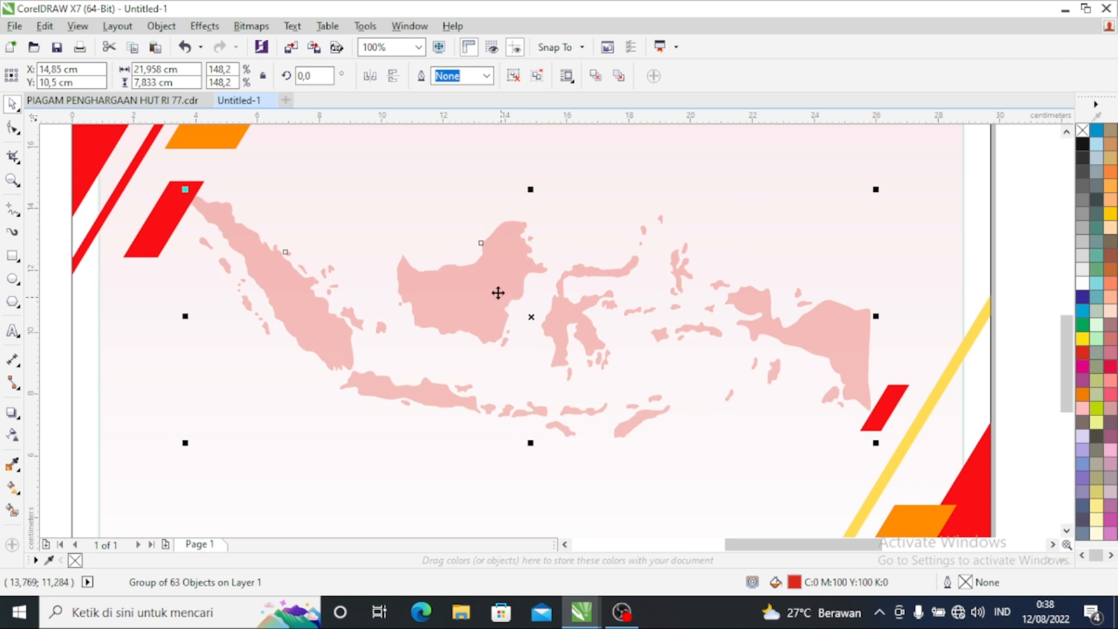
scroll(499, 293, down, 1)
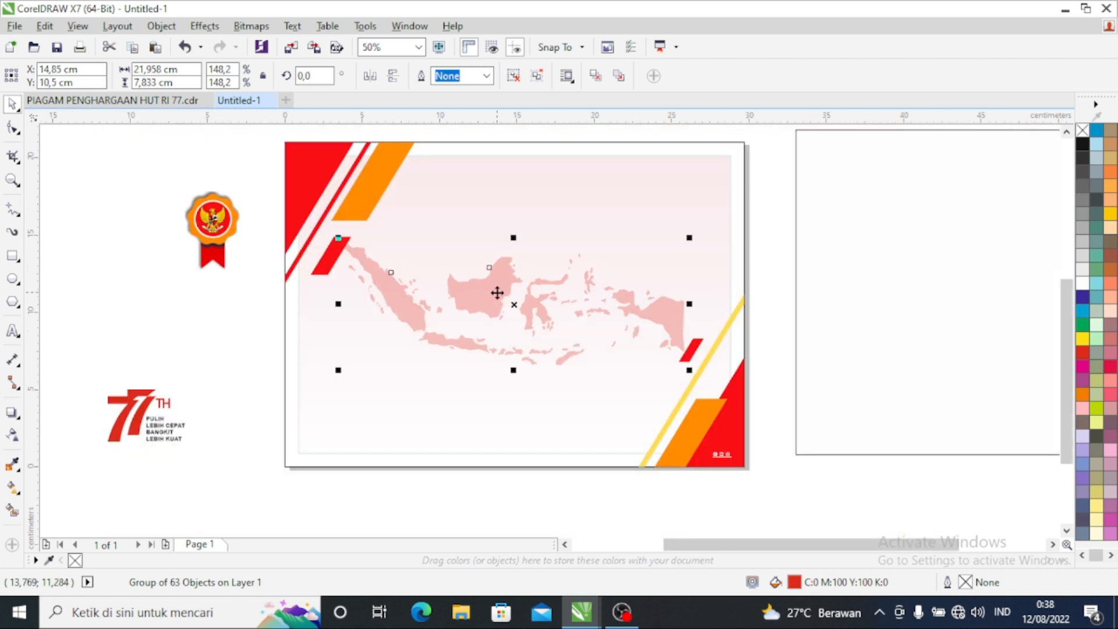
click(225, 349)
- Place the red 77TH anniversary logo in the lower part of the certificate, just beside the lower-right corner shapes
scroll(436, 301, down, 1)
scroll(407, 302, down, 1)
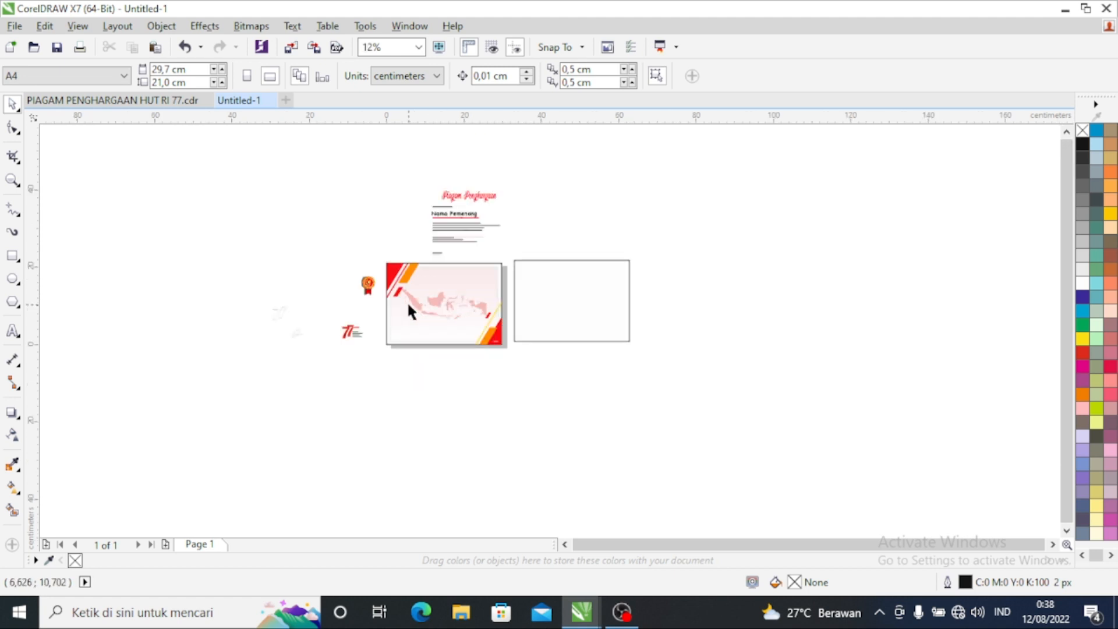
scroll(482, 322, up, 1)
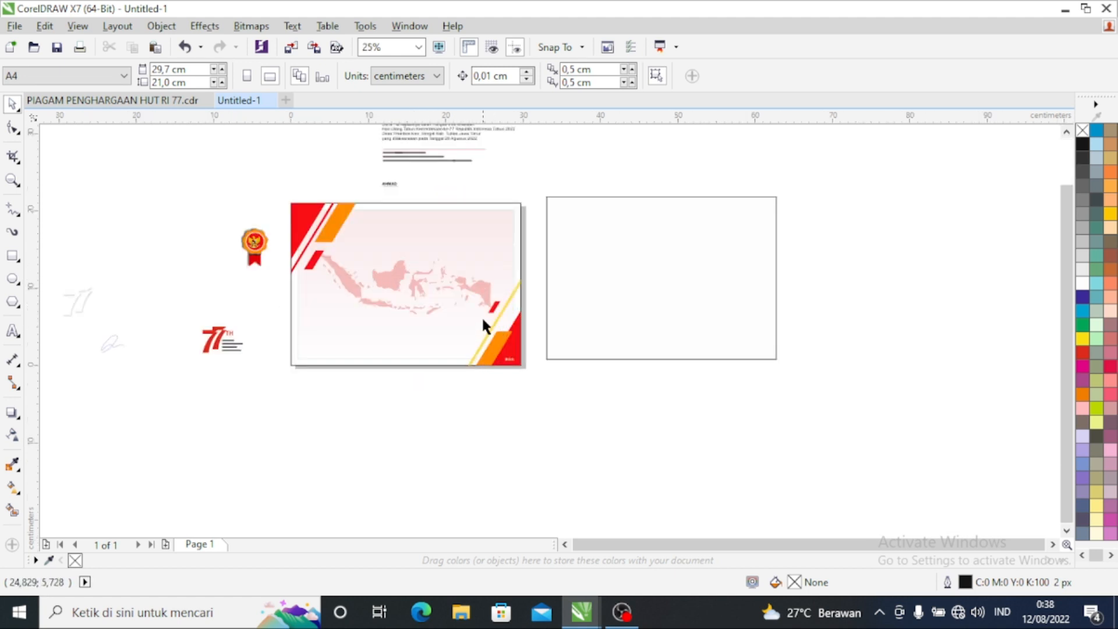
scroll(443, 299, down, 1)
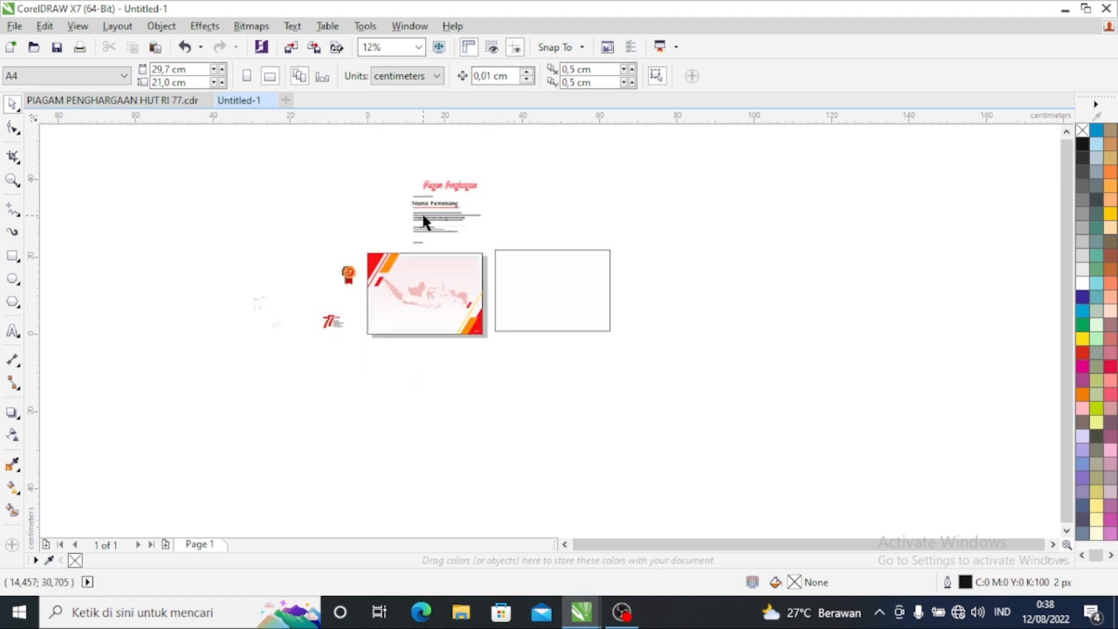
scroll(422, 211, up, 1)
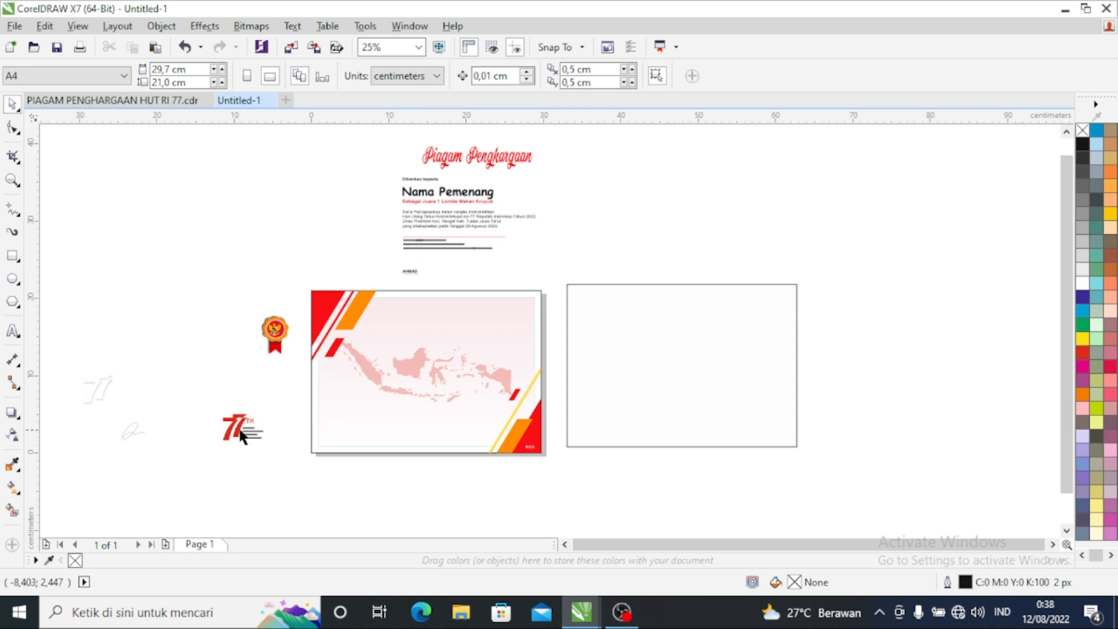
drag(242, 434, 464, 442)
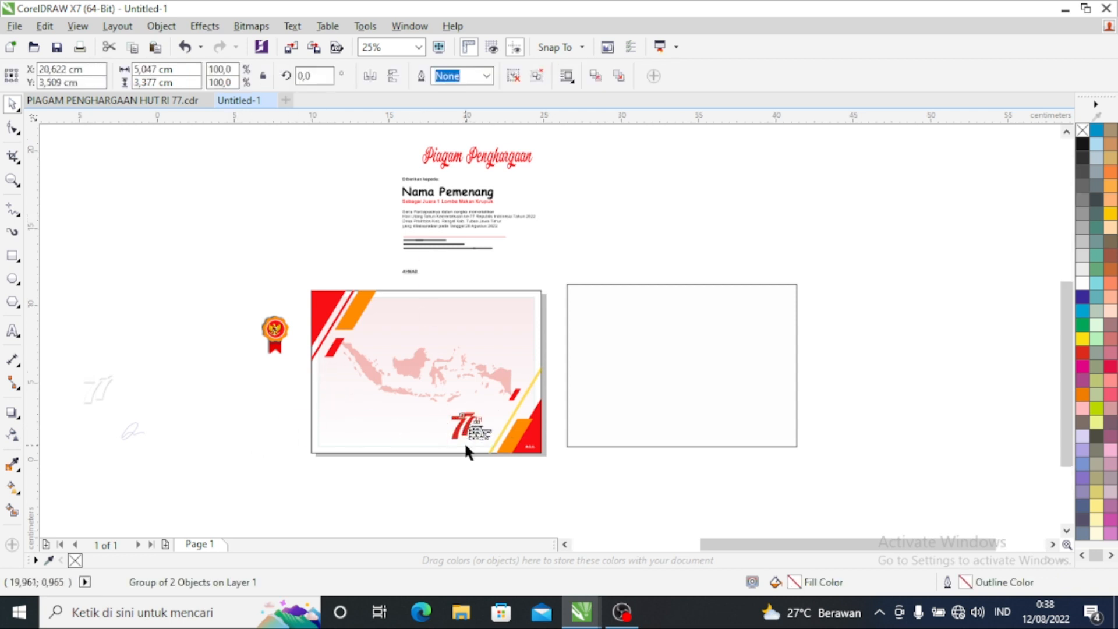
scroll(464, 441, up, 2)
drag(476, 373, 502, 356)
scroll(502, 355, down, 1)
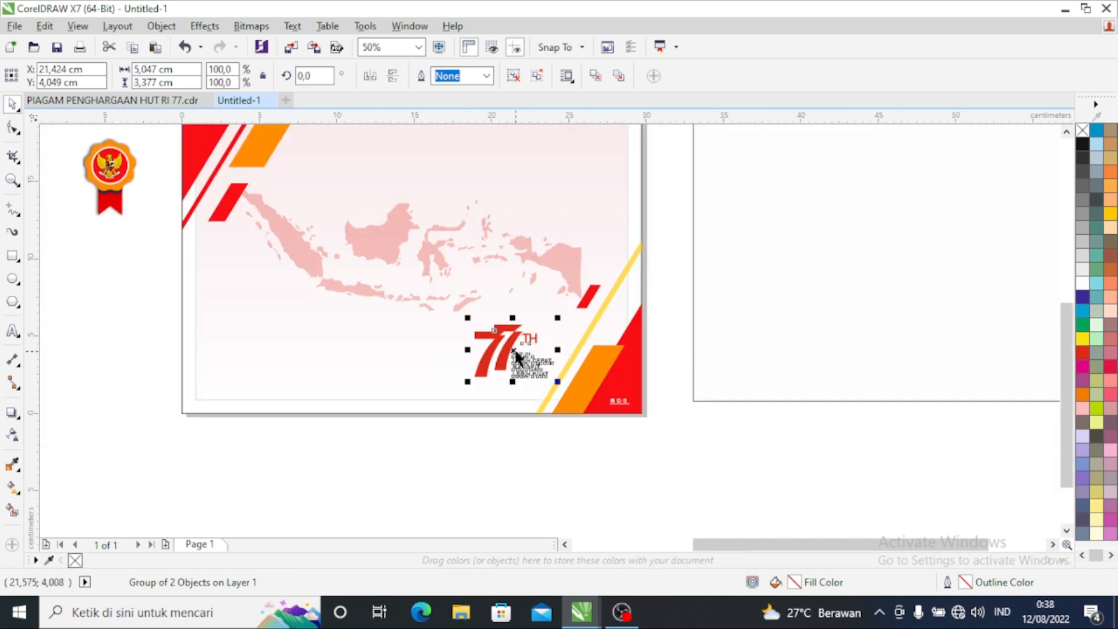
click(511, 492)
- Move the white 77 shape onto the certificate, against the gradient panel's left edge below the upper-left corner shapes
scroll(541, 345, down, 1)
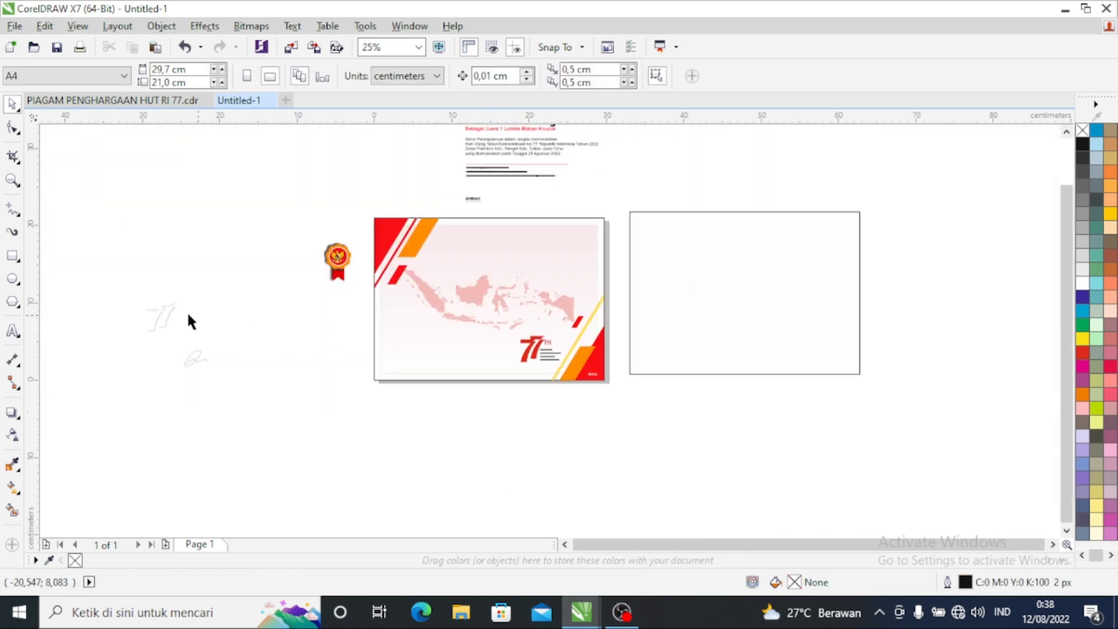
drag(157, 317, 390, 330)
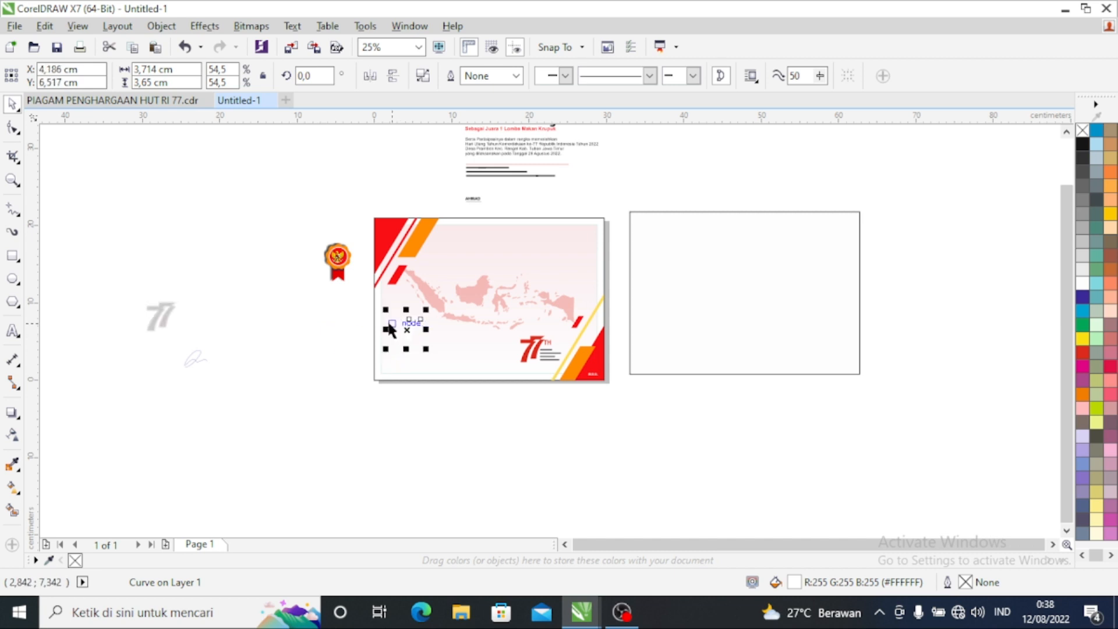
scroll(386, 326, up, 3)
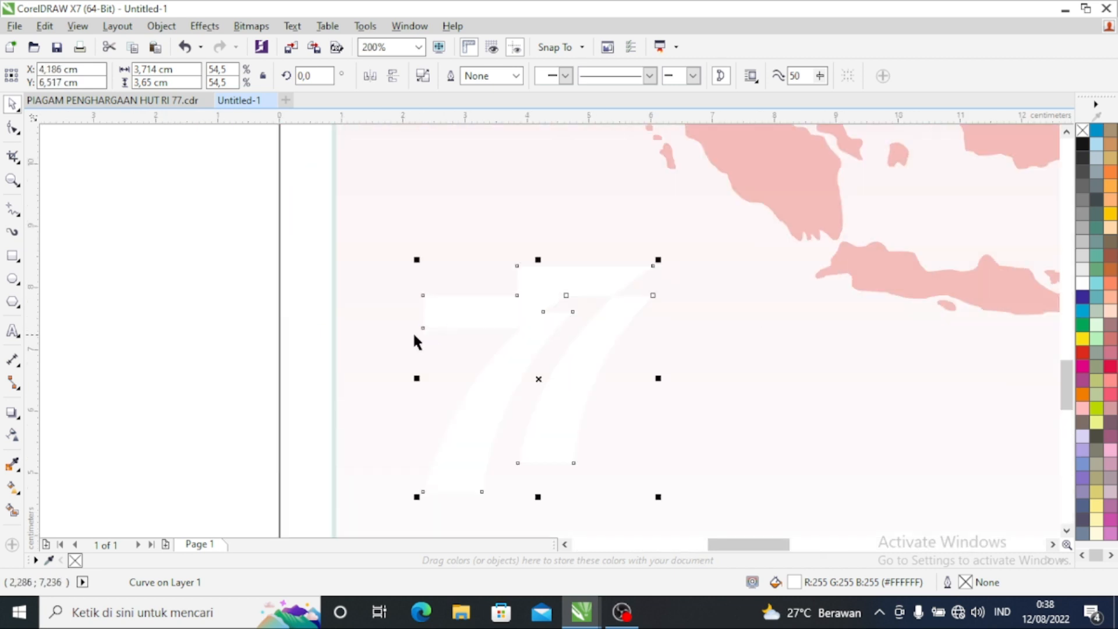
click(110, 376)
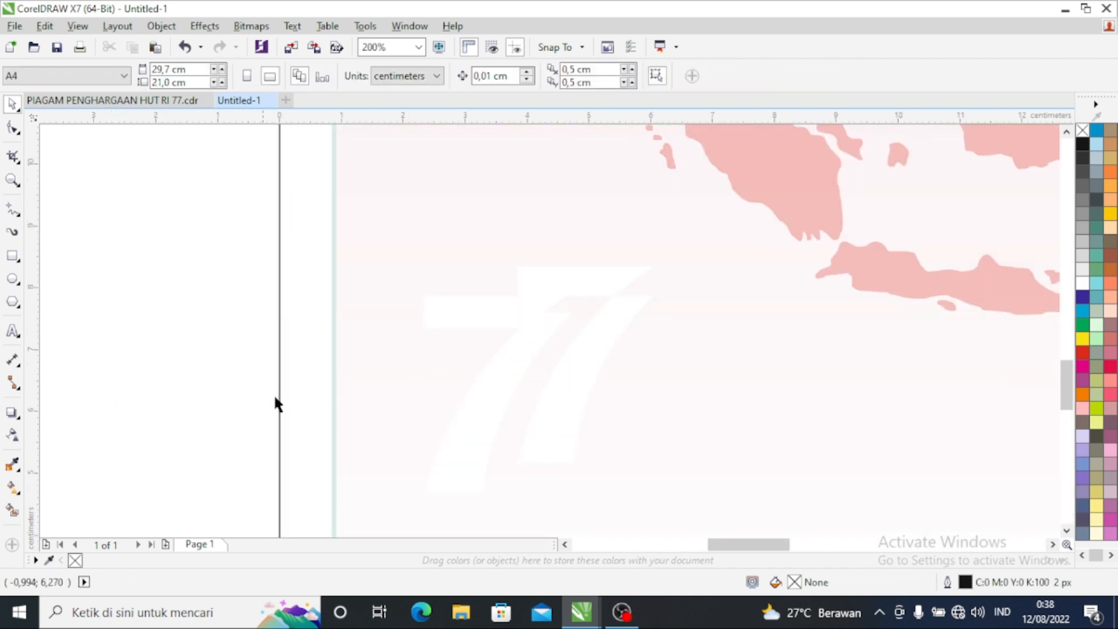
scroll(383, 327, down, 3)
scroll(383, 327, up, 3)
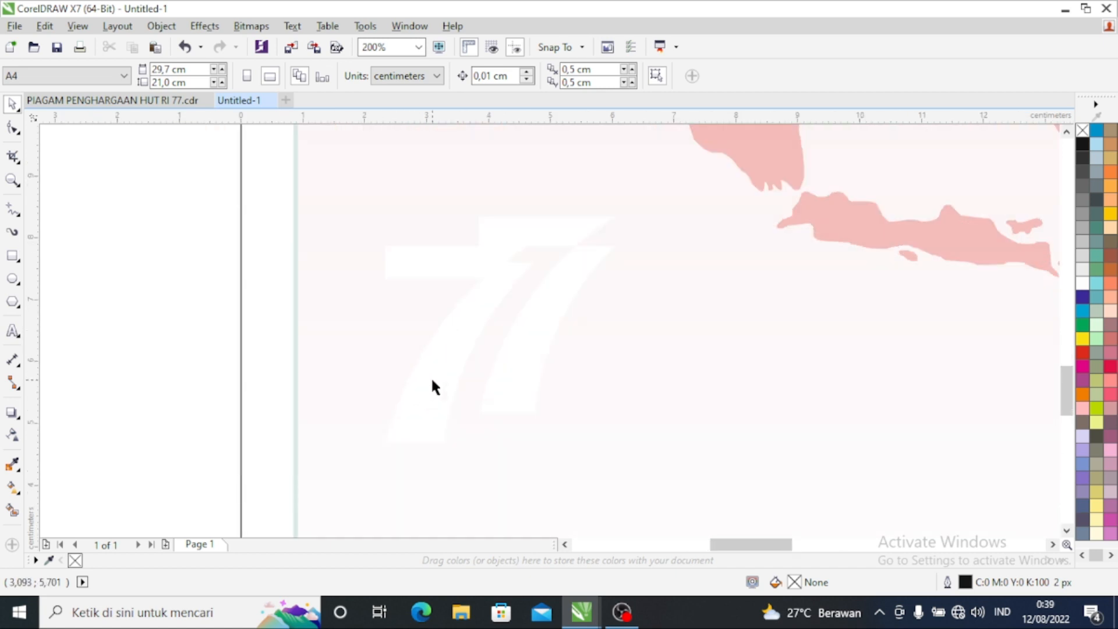
click(479, 317)
drag(503, 336, 413, 283)
scroll(425, 305, down, 4)
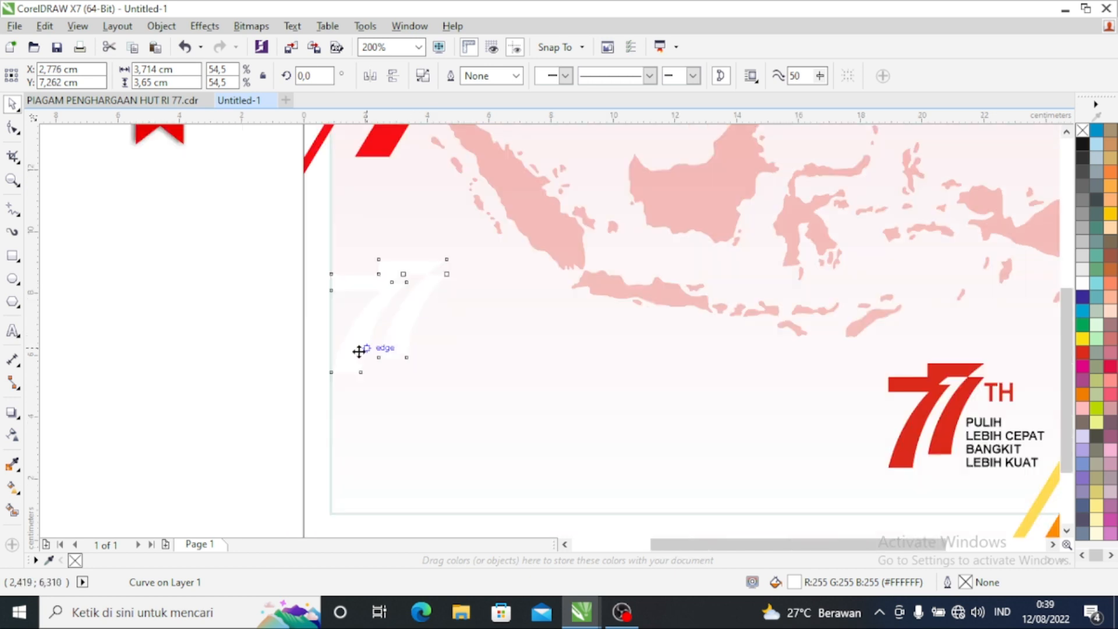
click(207, 378)
- Give the white 77 shape a drop shadow with the Flat Bottom Right preset, offset about 0.093 cm right and down
scroll(364, 357, up, 4)
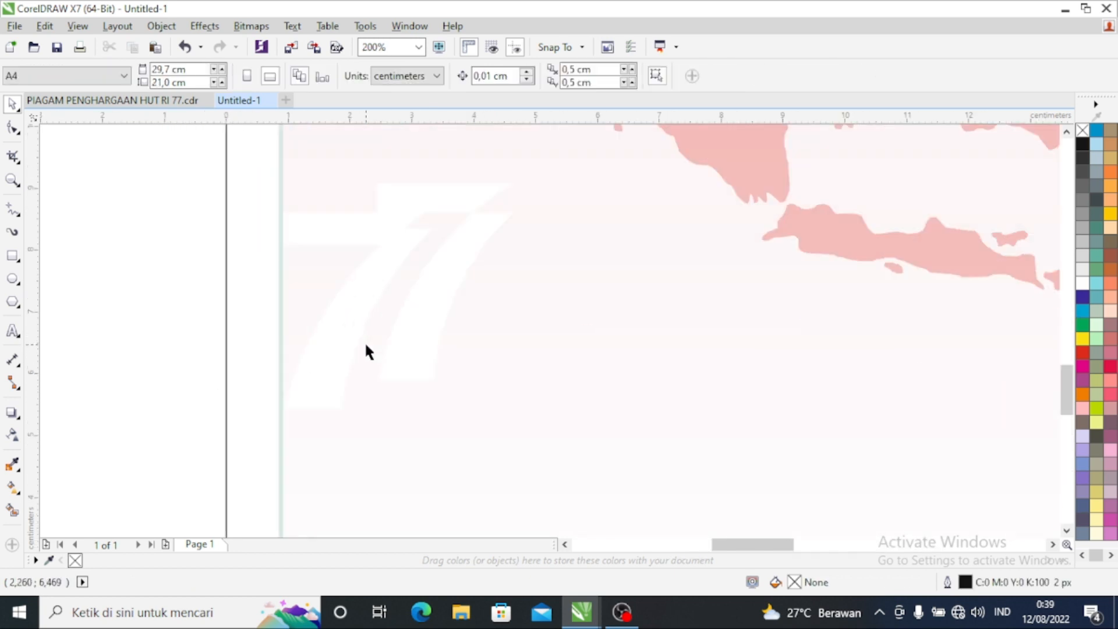
click(419, 312)
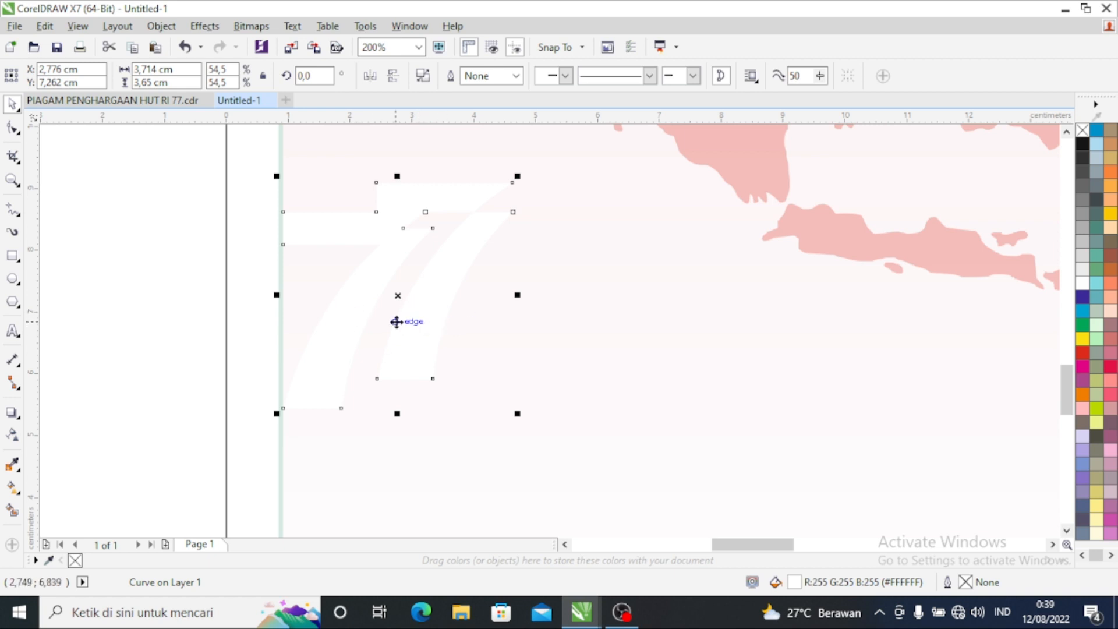
click(12, 413)
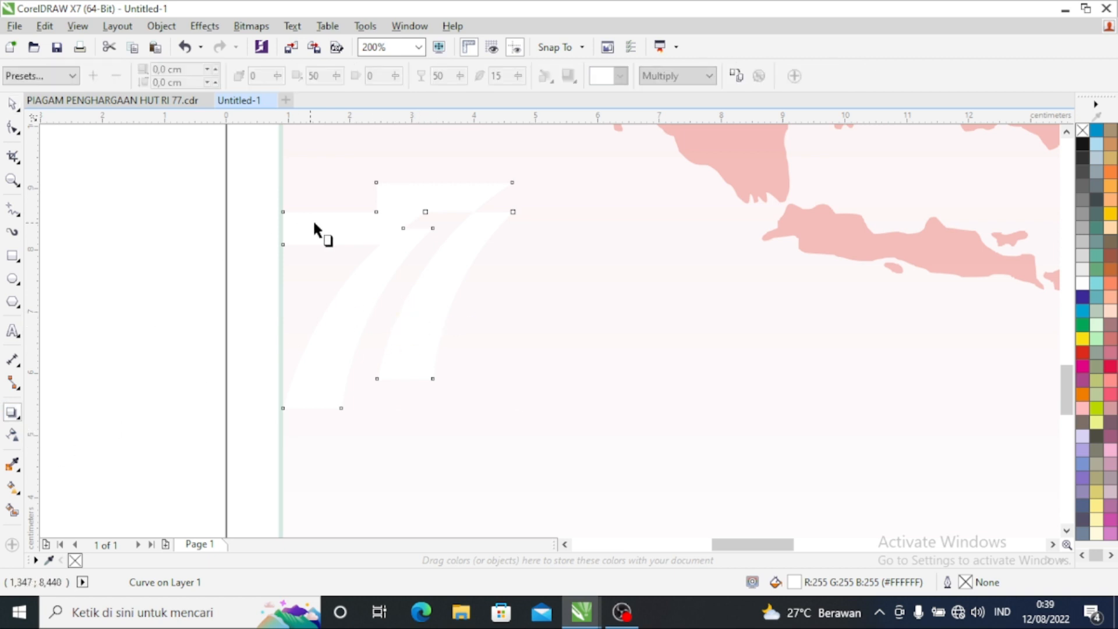
click(50, 78)
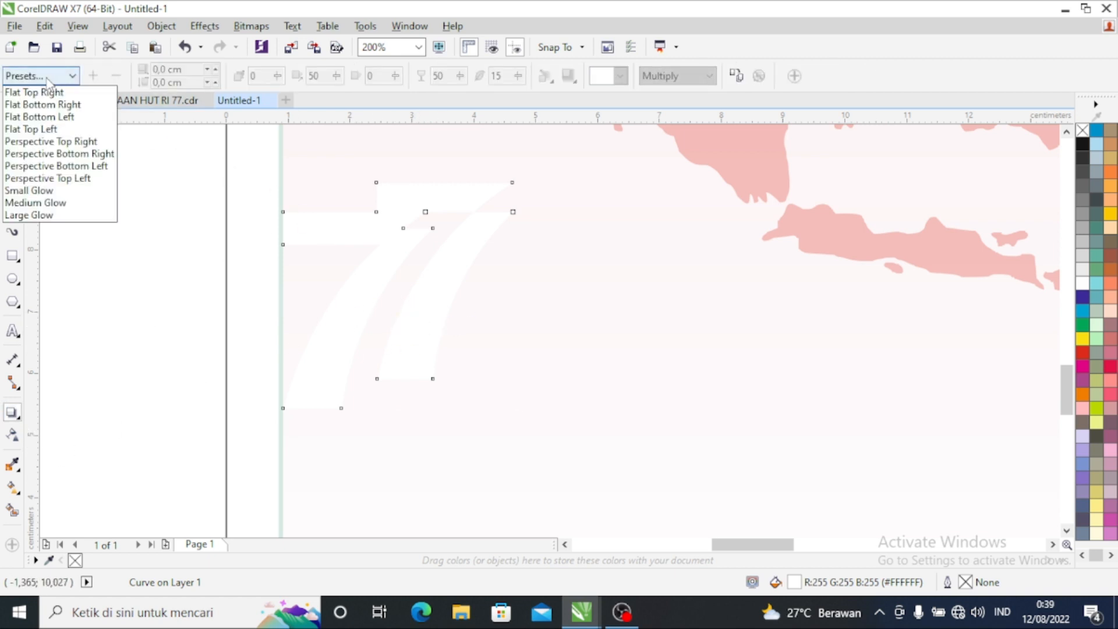
click(49, 105)
drag(626, 505, 516, 413)
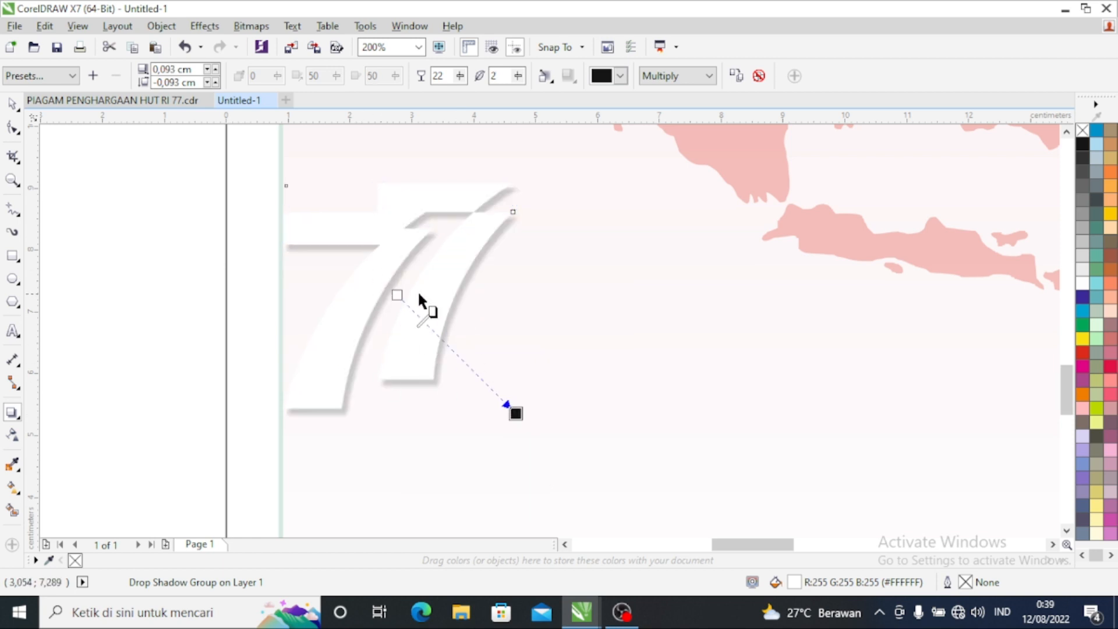
- Increase the white 77's shadow offset to about 0.185 cm right and 0.206 cm down
scroll(259, 308, down, 1)
scroll(319, 303, down, 1)
scroll(321, 302, up, 1)
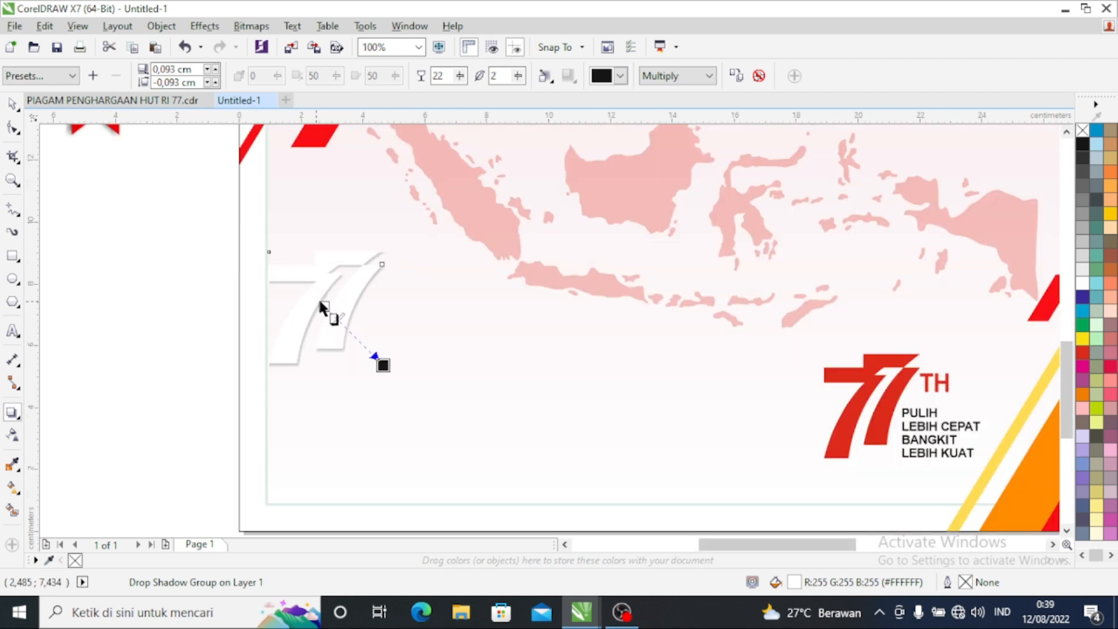
scroll(321, 307, up, 1)
scroll(437, 427, up, 1)
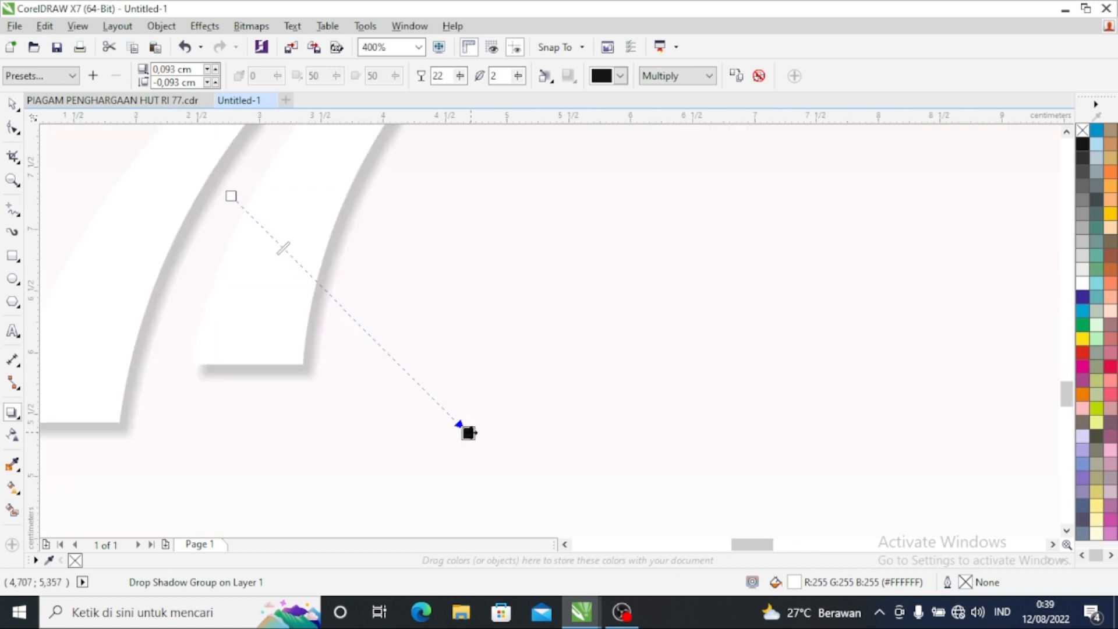
mouse_move(468, 432)
mouse_down()
mouse_move(476, 439)
mouse_move(454, 448)
mouse_up()
scroll(367, 415, down, 2)
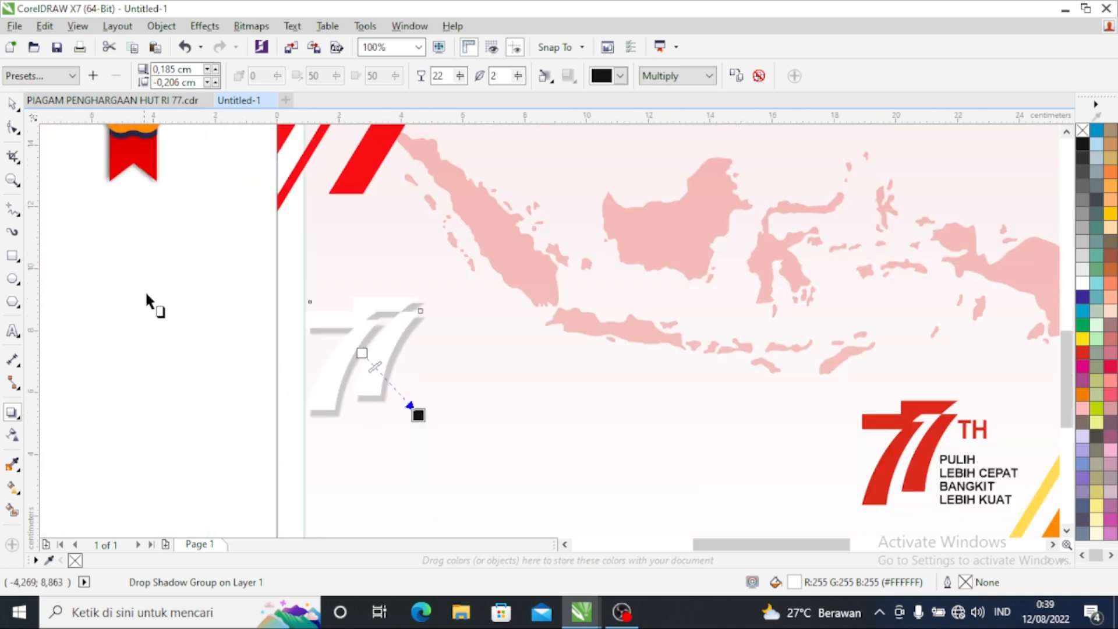
click(12, 104)
click(252, 314)
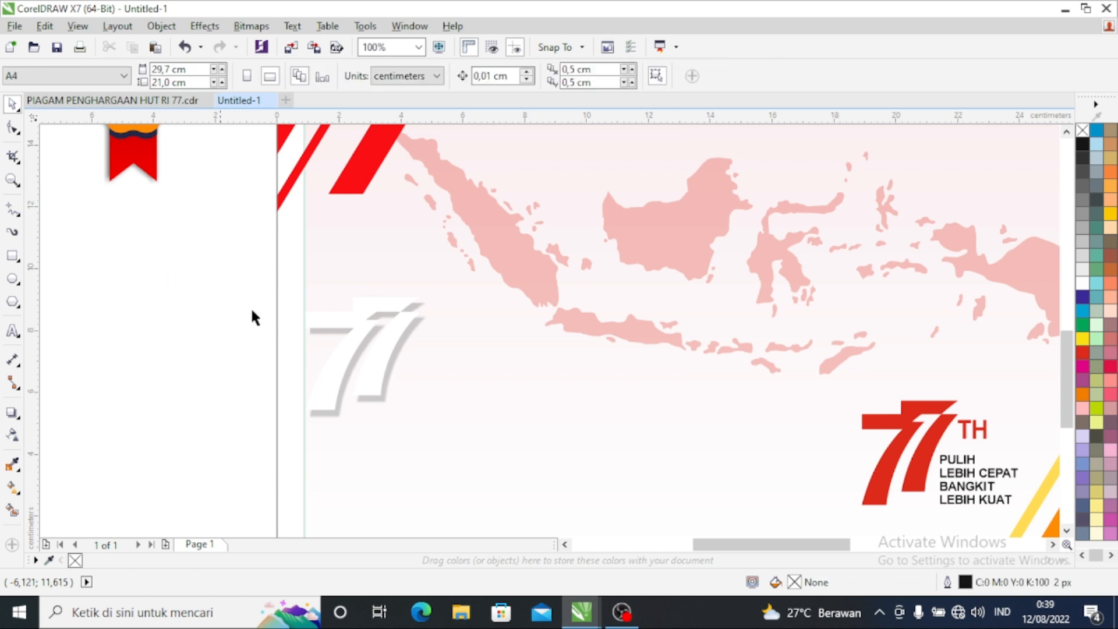
- Nudge the white 77 shape horizontally in 0.01 cm steps to line it up with the gradient panel's left edge
scroll(252, 318, down, 1)
scroll(381, 378, up, 1)
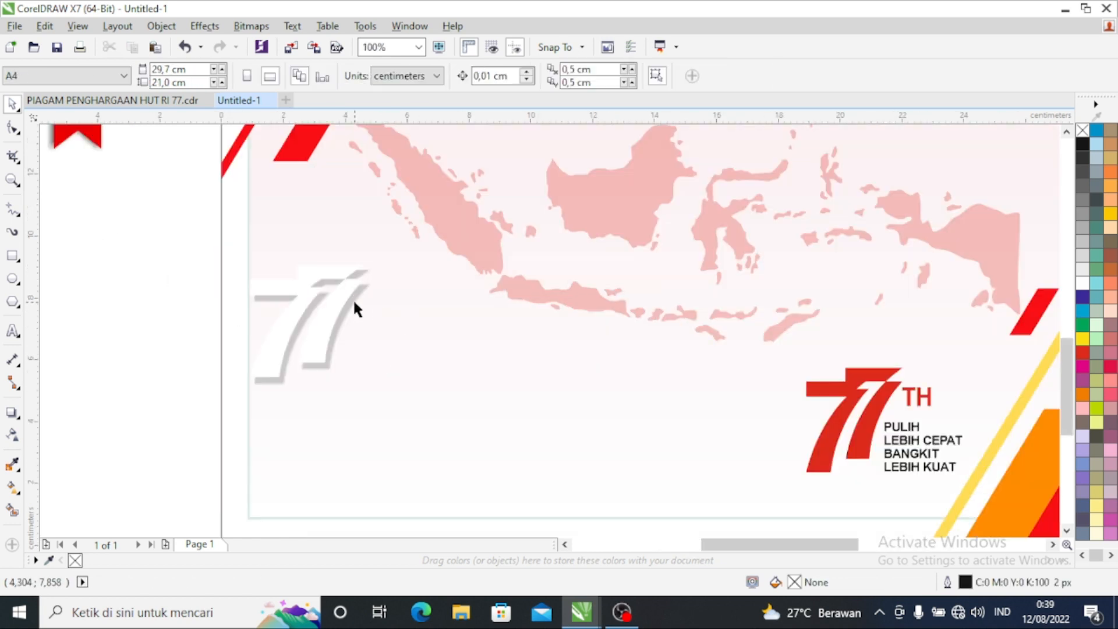
scroll(240, 365, up, 1)
click(306, 338)
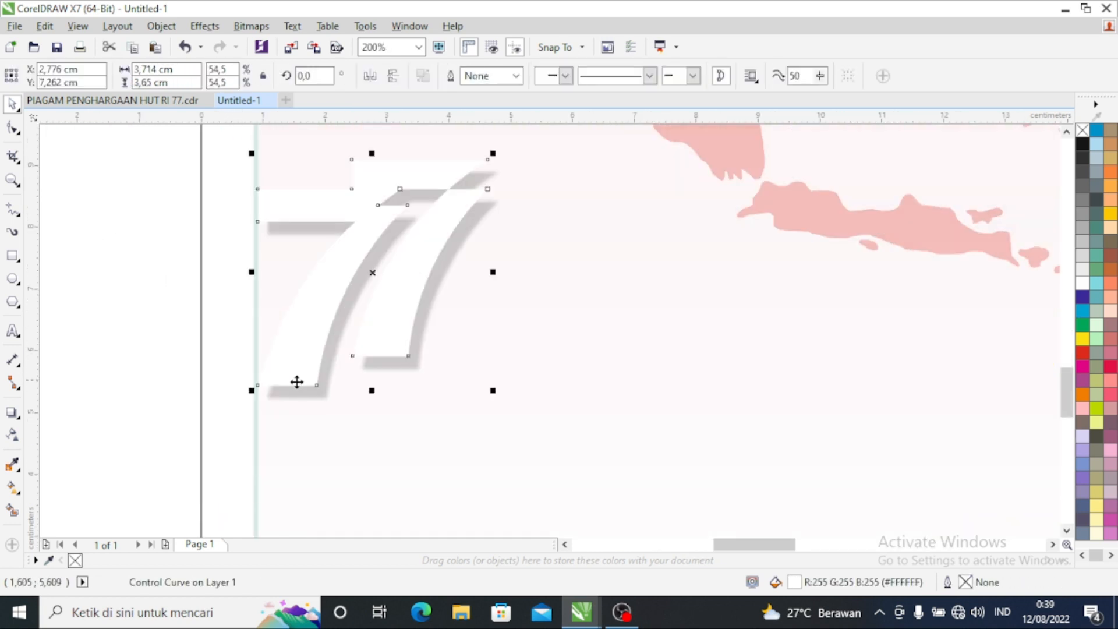
scroll(258, 393, up, 1)
scroll(296, 360, down, 1)
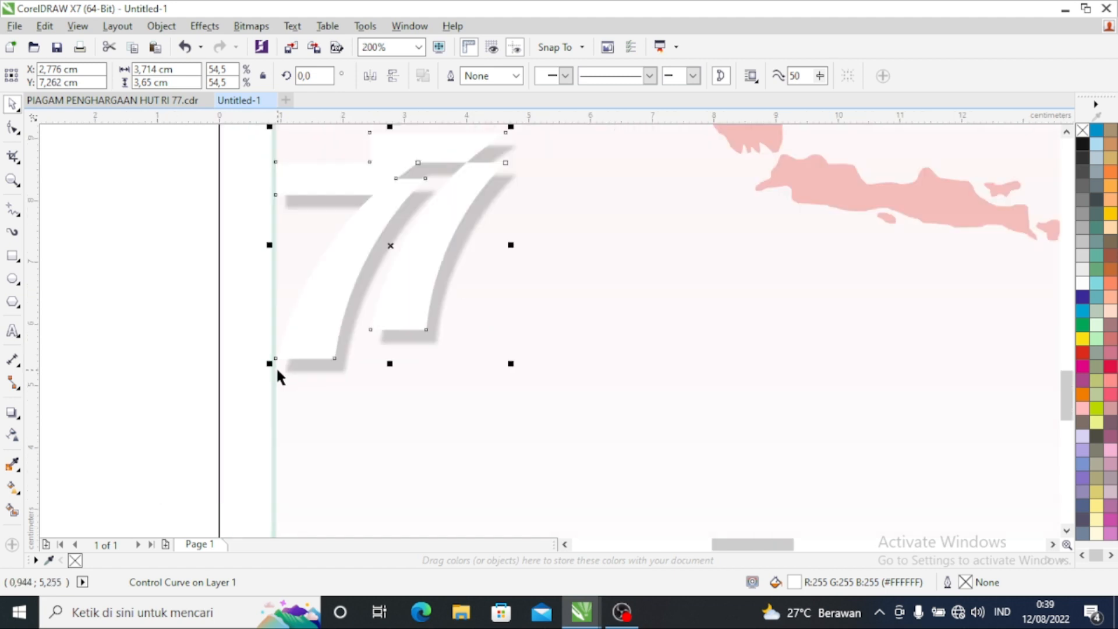
key(Left)
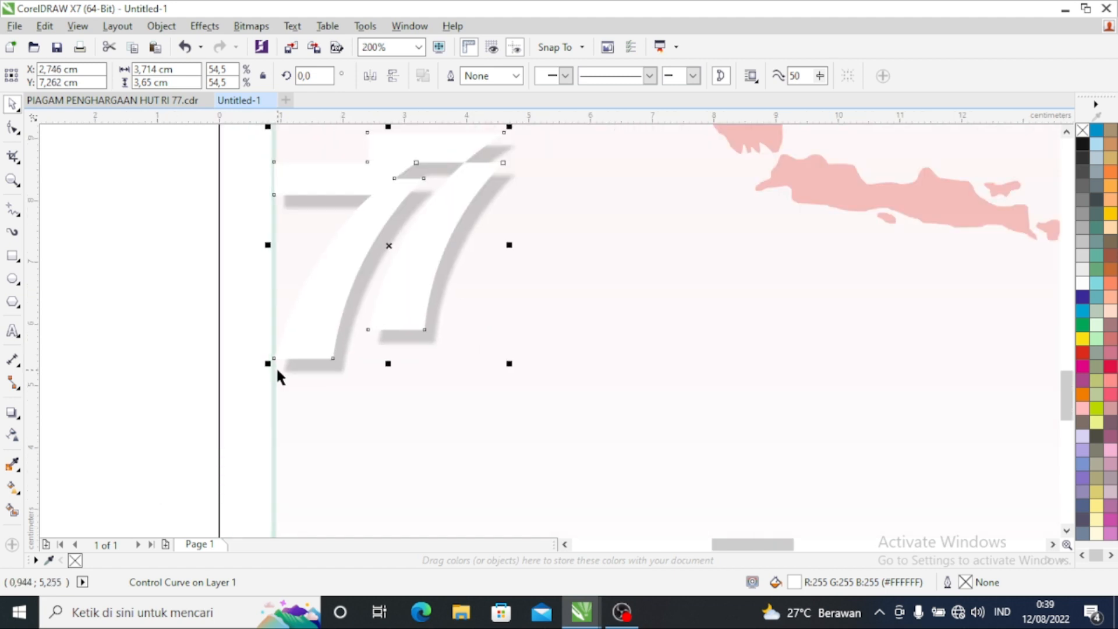
key(Right)
key(Right)
key(Right)
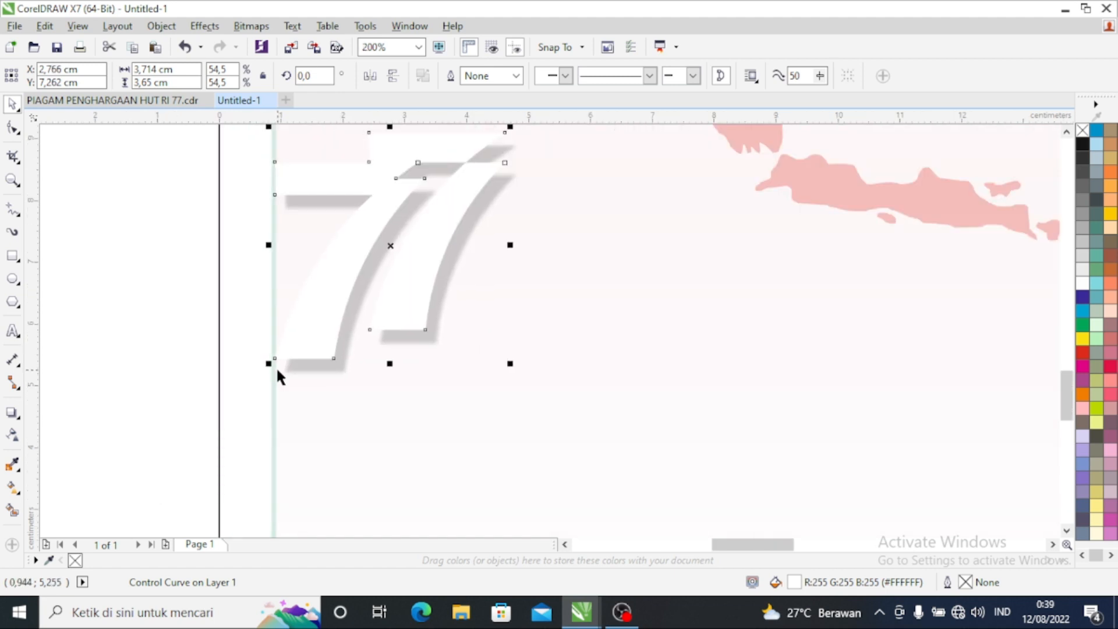
scroll(281, 369, down, 2)
click(237, 345)
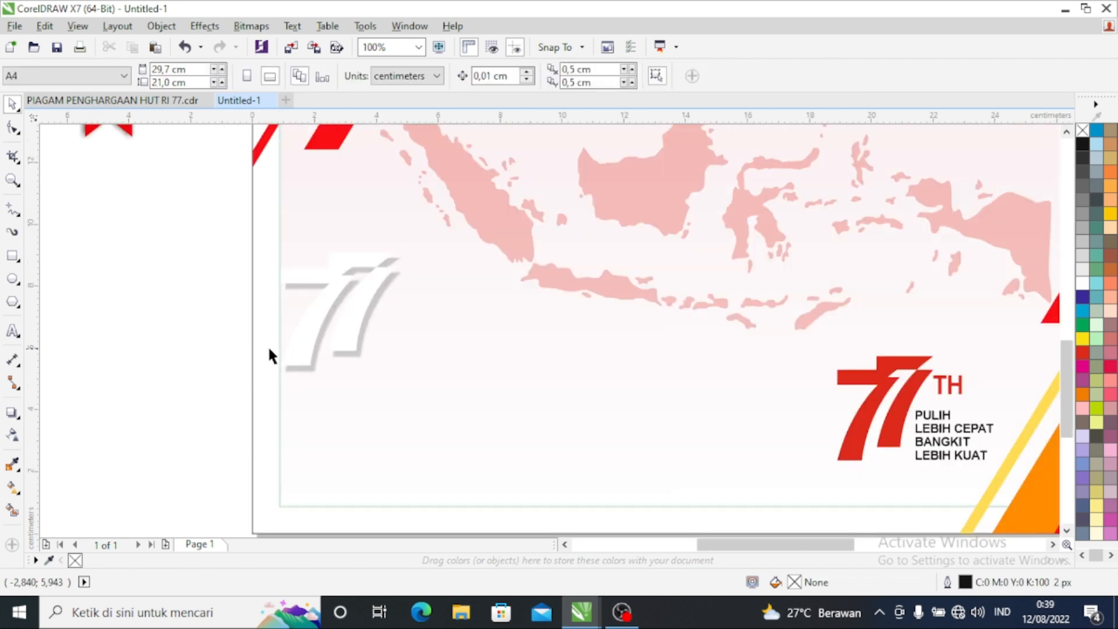
- Move the Garuda medal badge into the upper-right corner of the certificate, inside the gradient panel
scroll(204, 346, down, 2)
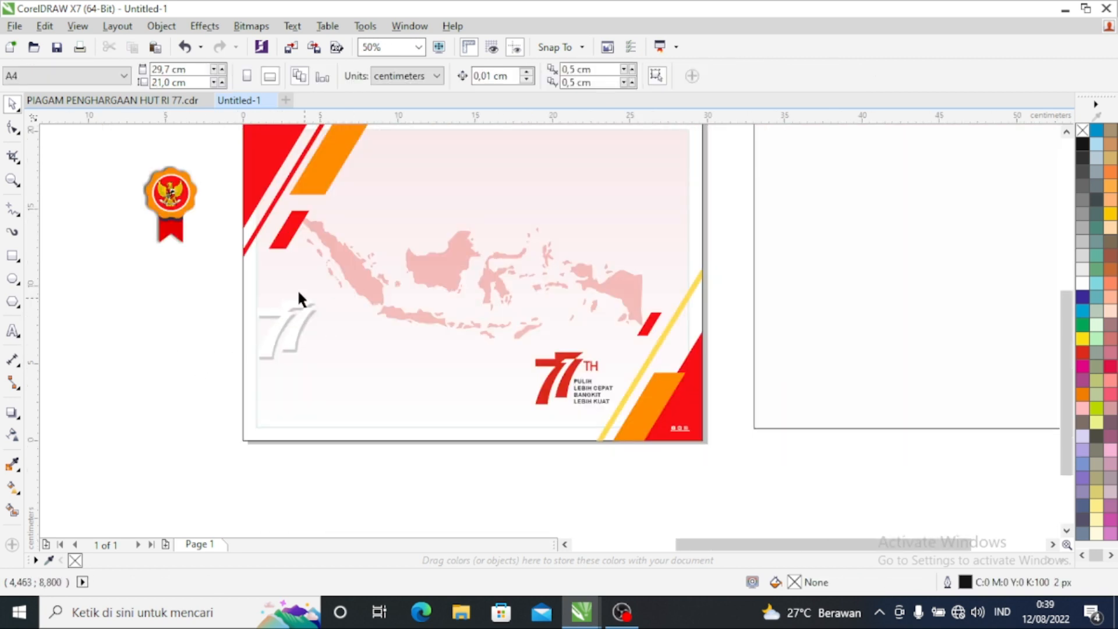
click(170, 194)
drag(171, 193, 643, 174)
key(Escape)
scroll(644, 227, down, 1)
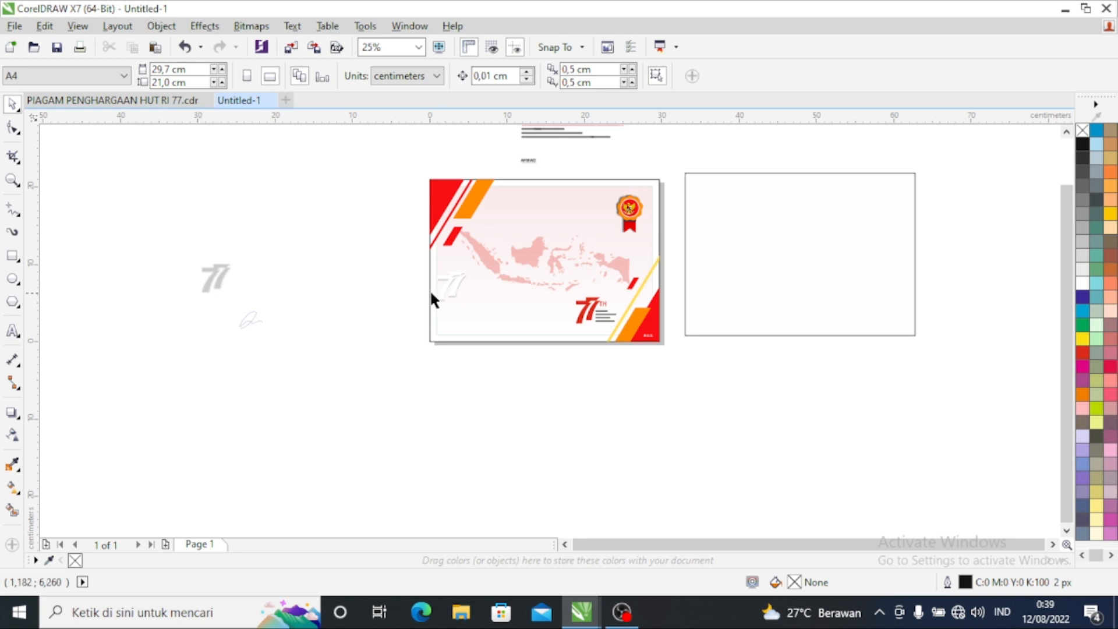
- Move the certificate text group with the Piagam Penghargaan title and Nama Pemenang onto the page, over the map
scroll(353, 301, down, 1)
scroll(402, 300, up, 2)
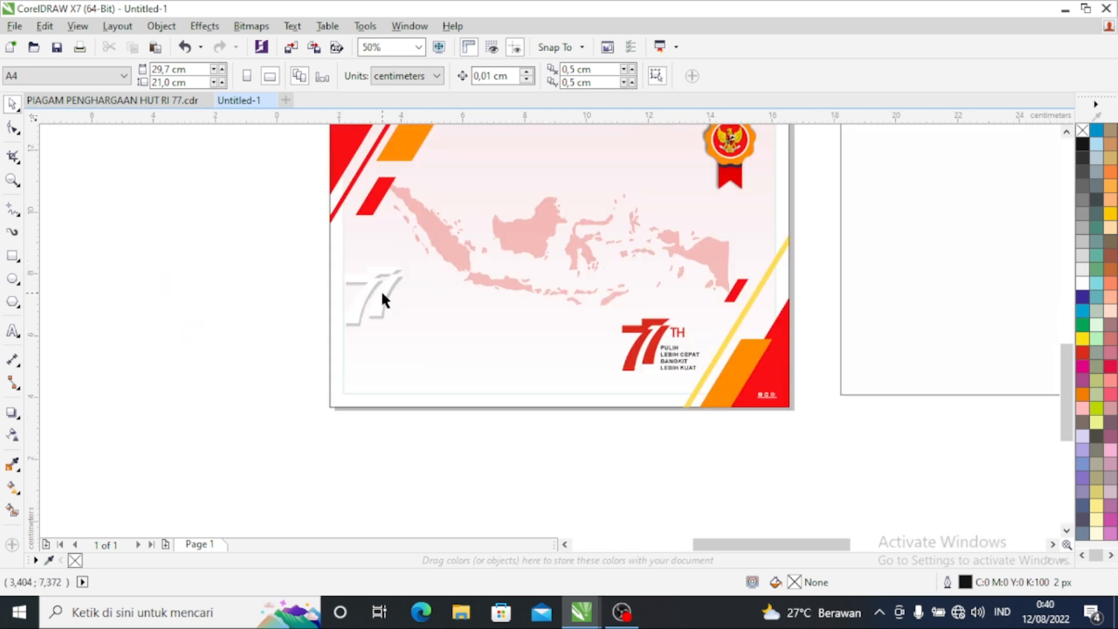
scroll(367, 302, up, 1)
scroll(357, 305, down, 2)
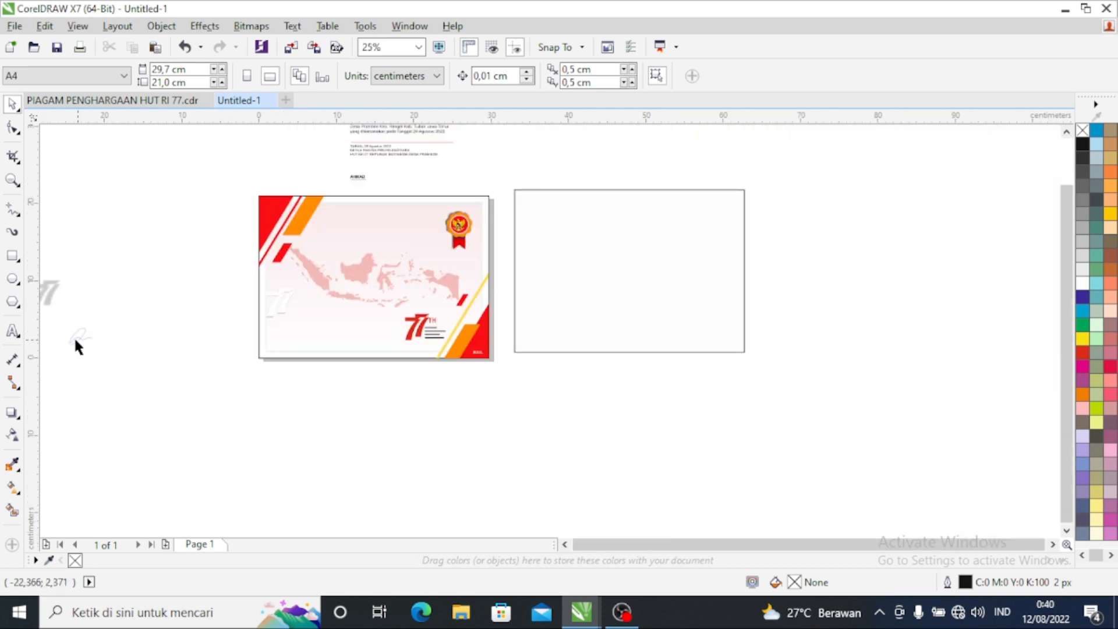
scroll(335, 290, down, 1)
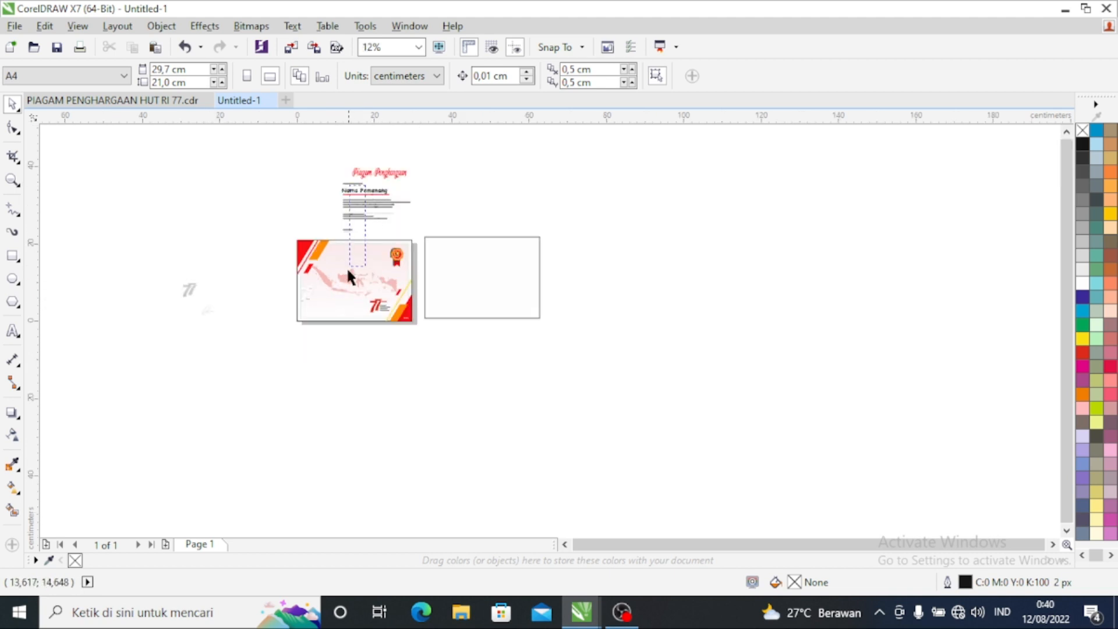
drag(376, 205, 350, 274)
scroll(350, 273, up, 2)
scroll(438, 244, up, 1)
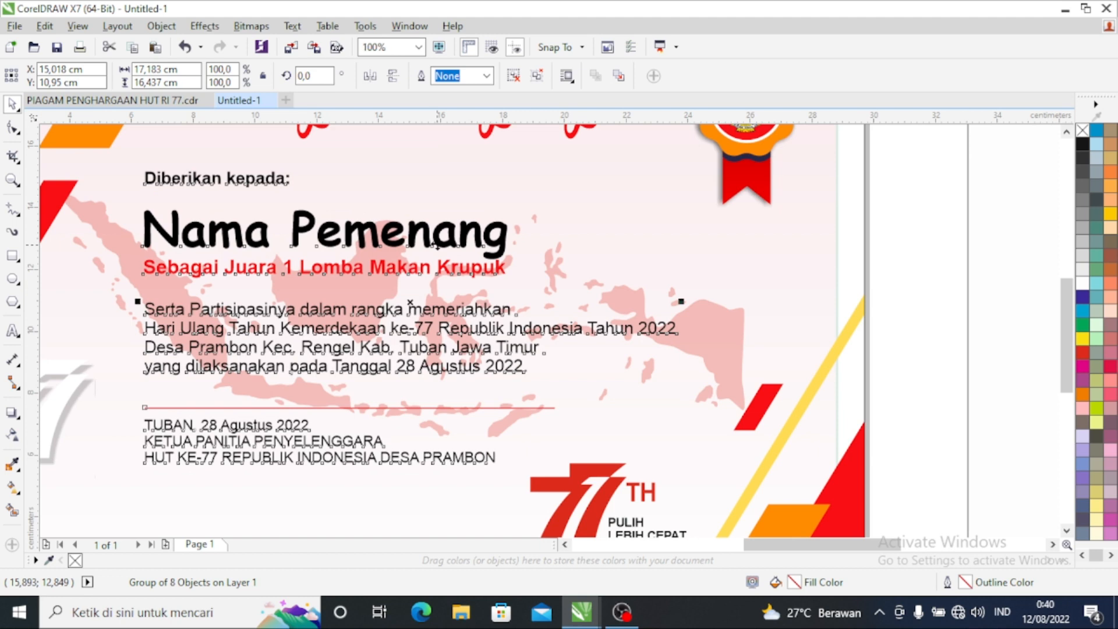
- Center the certificate text group on the page at X 14.85 cm, Y 10.5 cm
drag(418, 311, 412, 325)
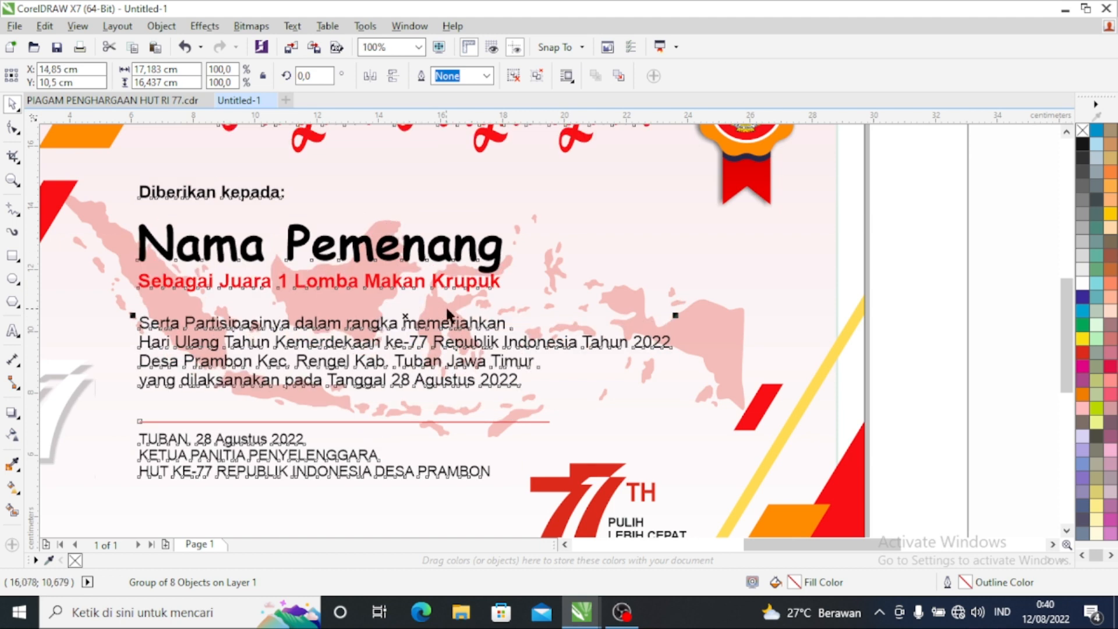
scroll(372, 289, down, 1)
scroll(380, 159, up, 1)
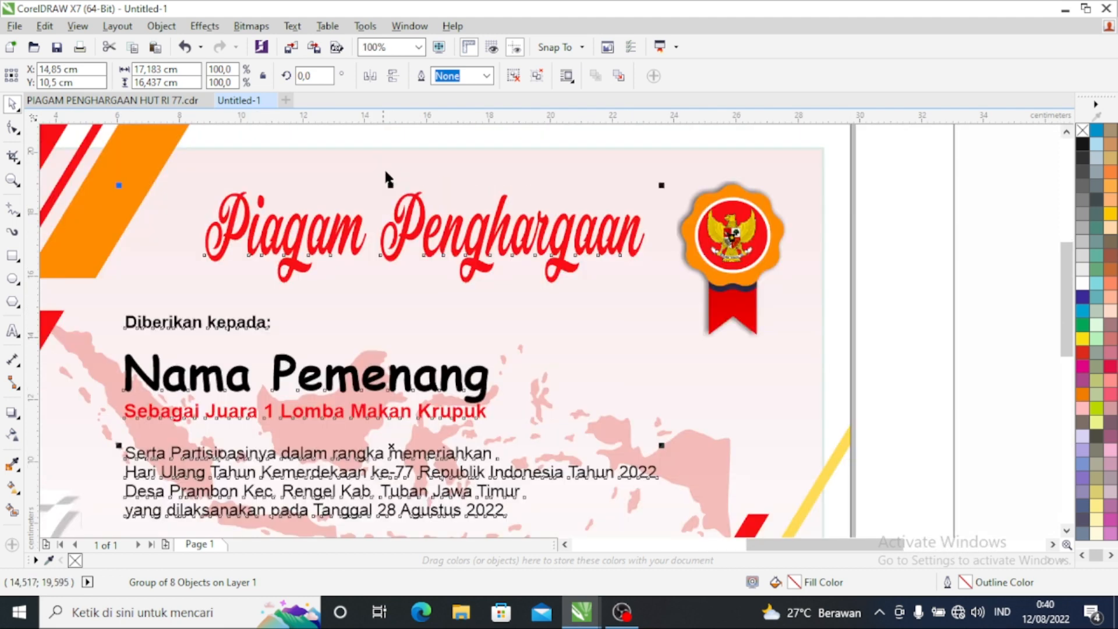
scroll(434, 212, down, 1)
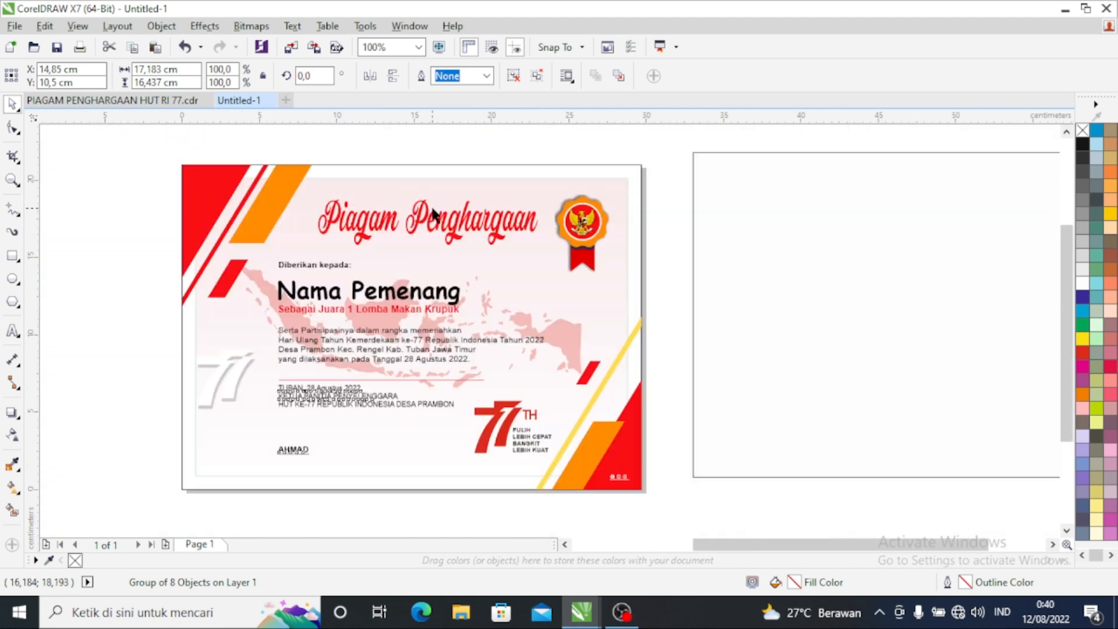
click(664, 282)
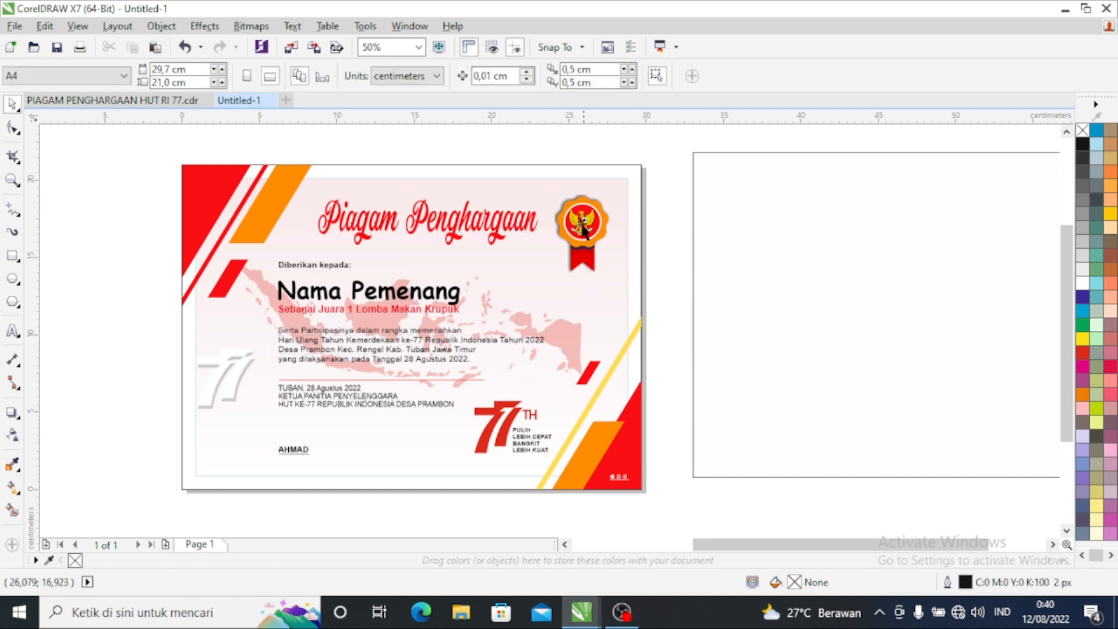
- Nudge the Garuda medal badge slightly downward in 0.01 cm steps
click(588, 235)
key(Down)
key(Down)
key(Down)
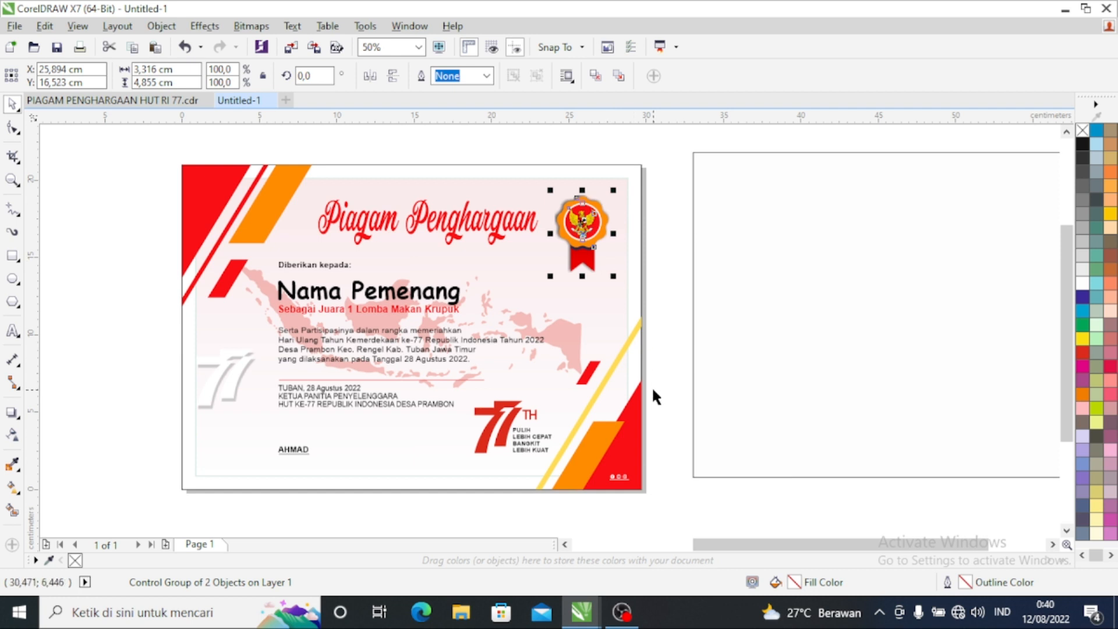
click(657, 330)
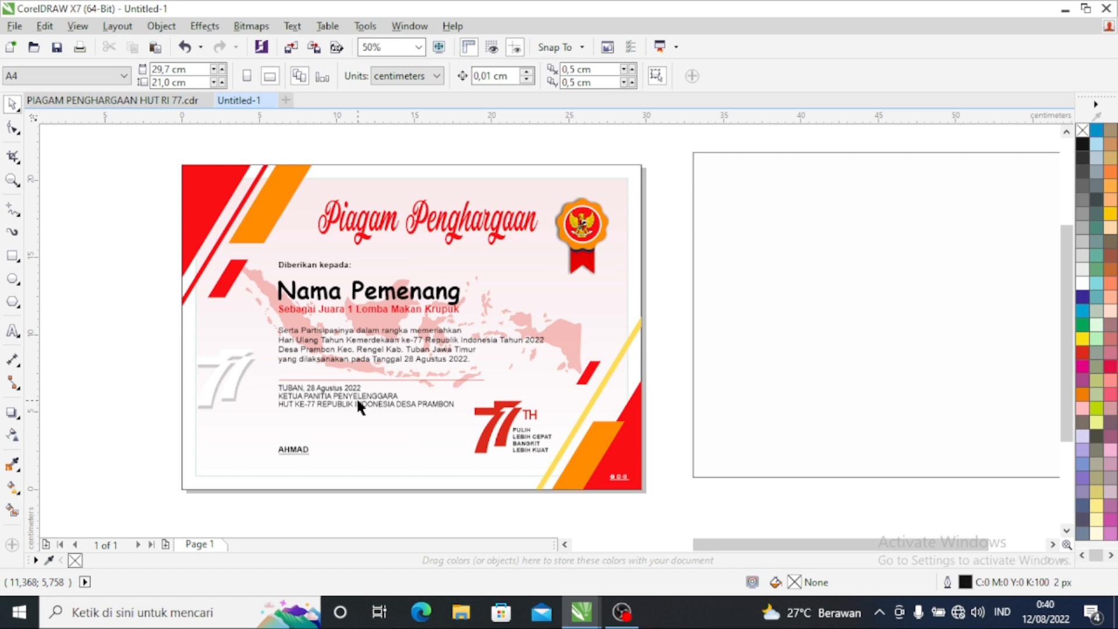
- Move the blue signature curve onto the certificate, just above the committee chair's underlined name
scroll(355, 397, down, 1)
scroll(375, 408, up, 1)
scroll(375, 408, down, 1)
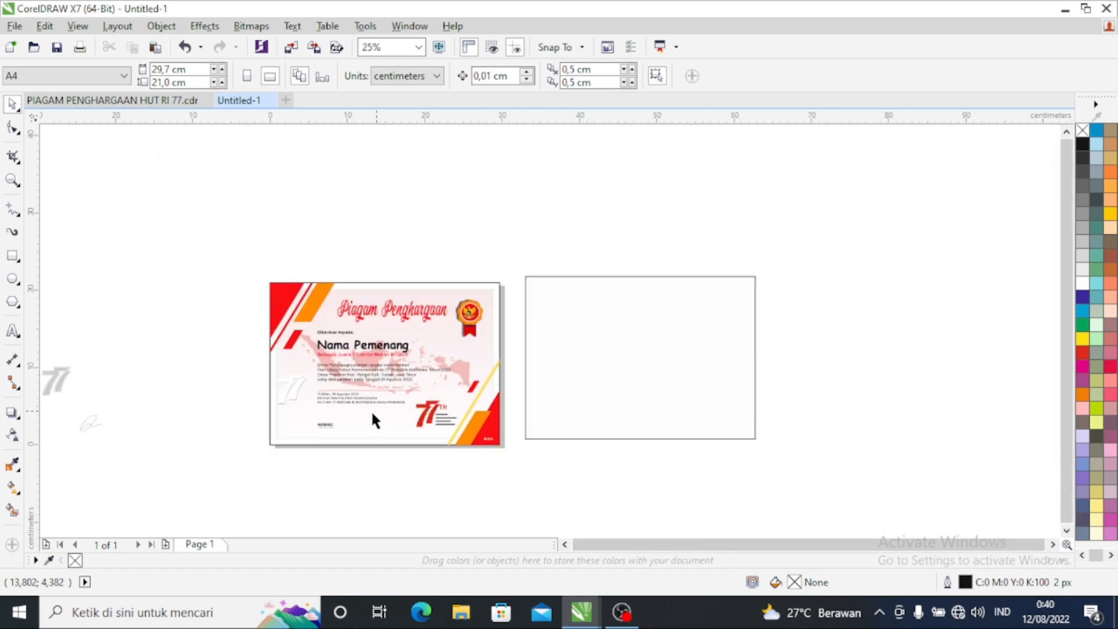
scroll(375, 408, up, 3)
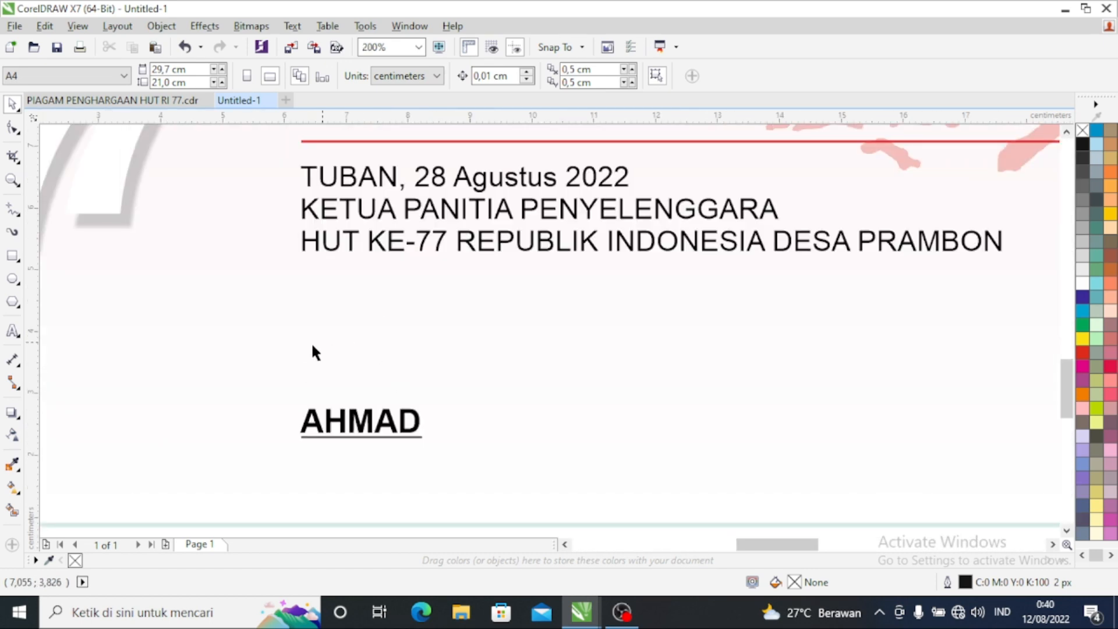
scroll(415, 314, down, 3)
drag(164, 322, 368, 321)
mouse_move(198, 362)
mouse_down()
mouse_move(396, 330)
mouse_move(399, 318)
mouse_up()
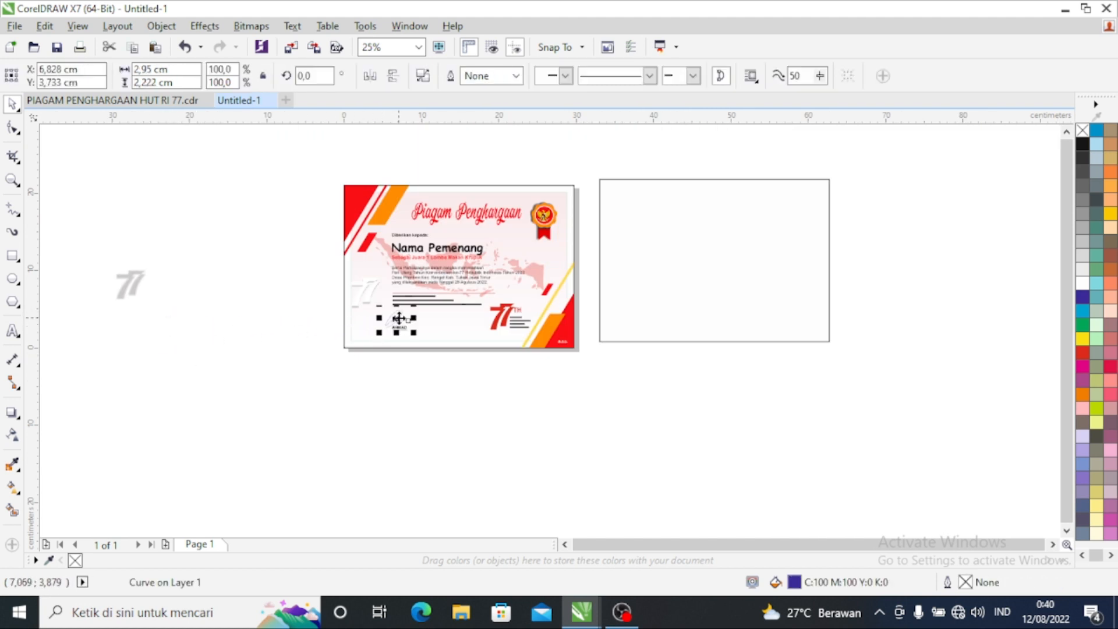
scroll(399, 318, up, 3)
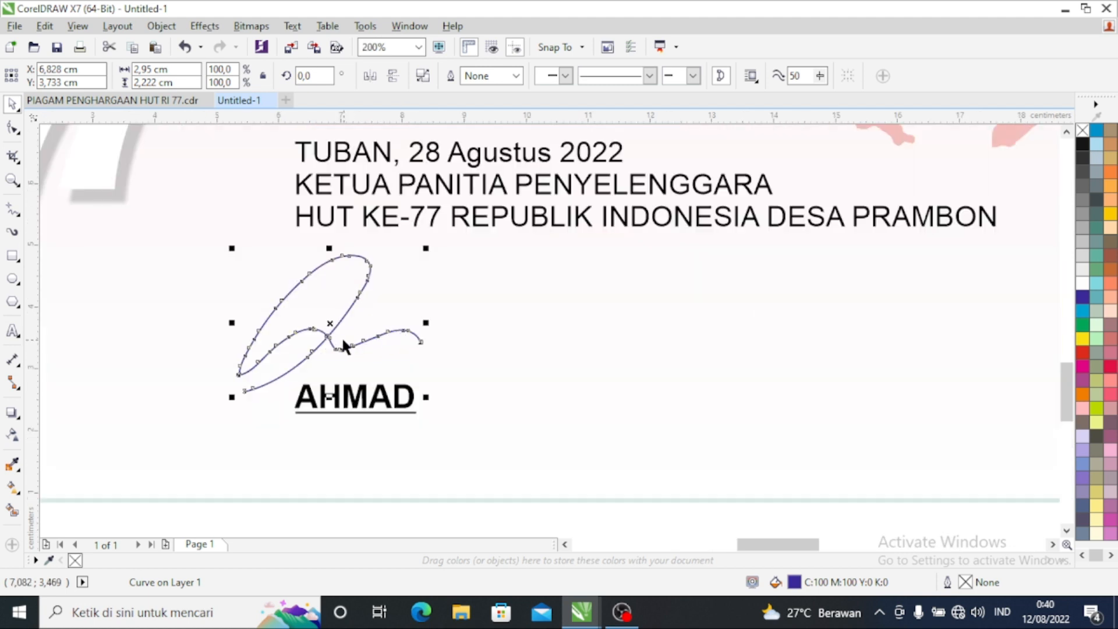
mouse_move(330, 323)
mouse_down()
mouse_move(369, 325)
mouse_move(378, 314)
mouse_up()
scroll(365, 341, down, 1)
click(316, 494)
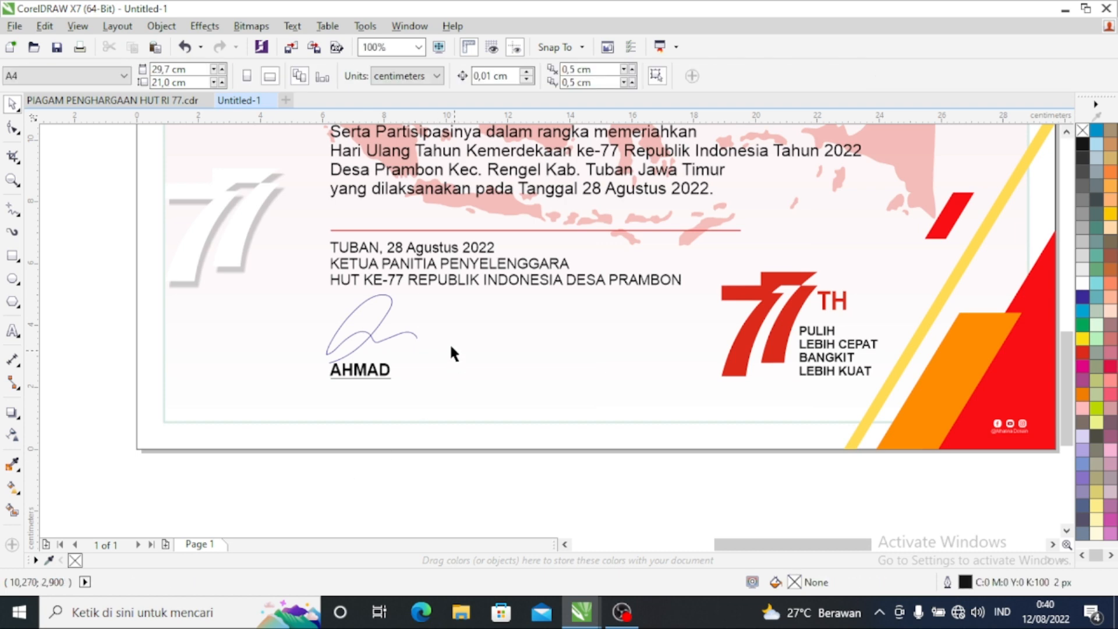
- Delete the empty page-sized rectangle beside the certificate
scroll(309, 399, down, 2)
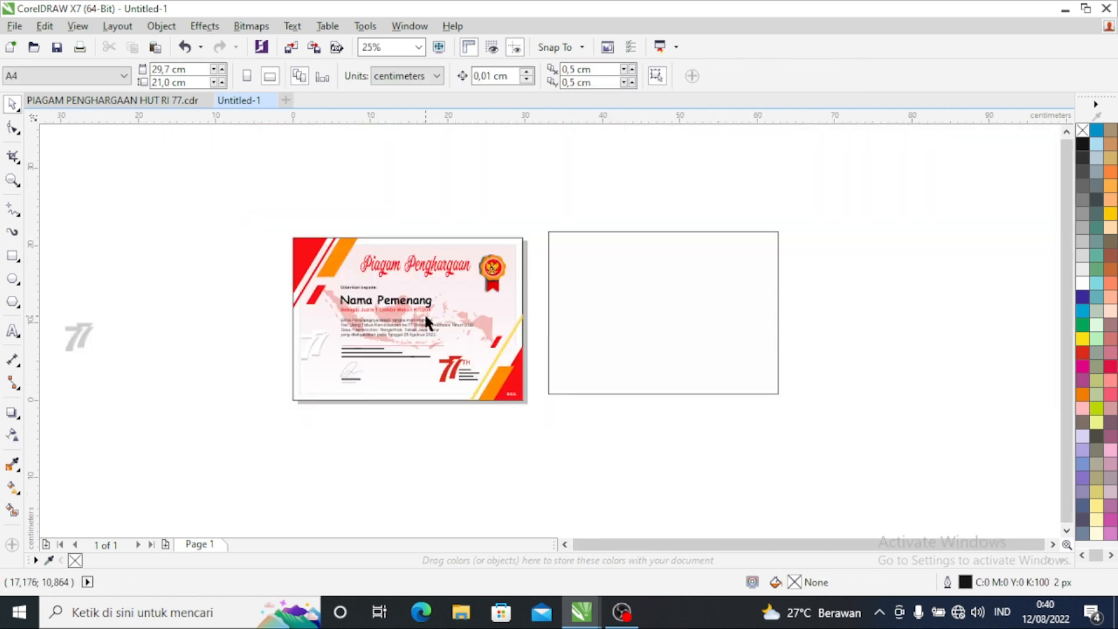
scroll(424, 313, up, 1)
click(881, 335)
right_click(882, 334)
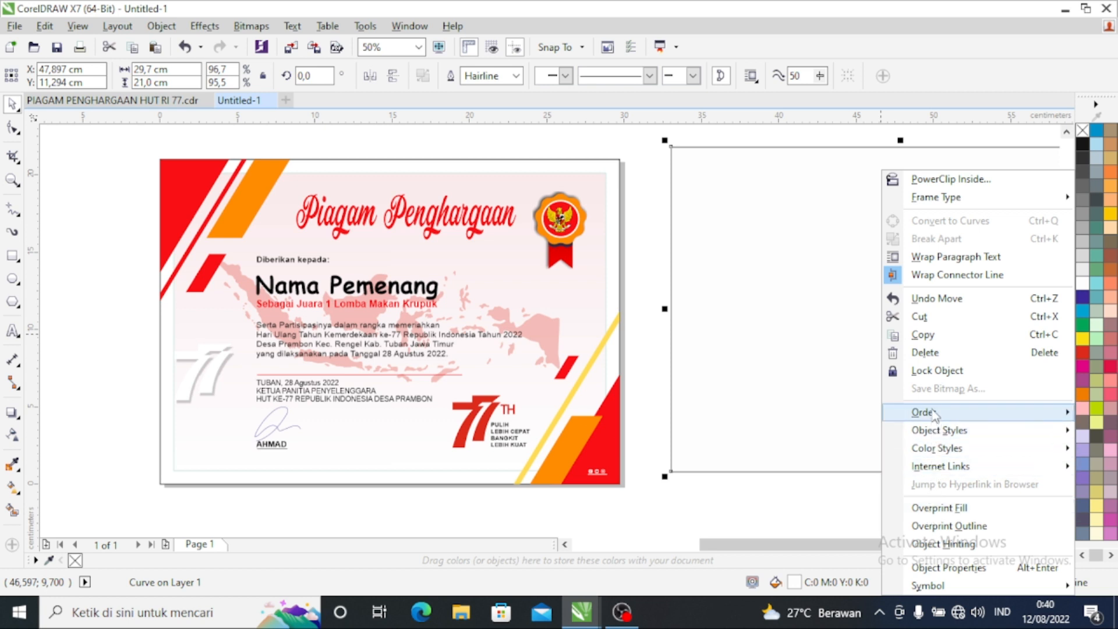
click(914, 352)
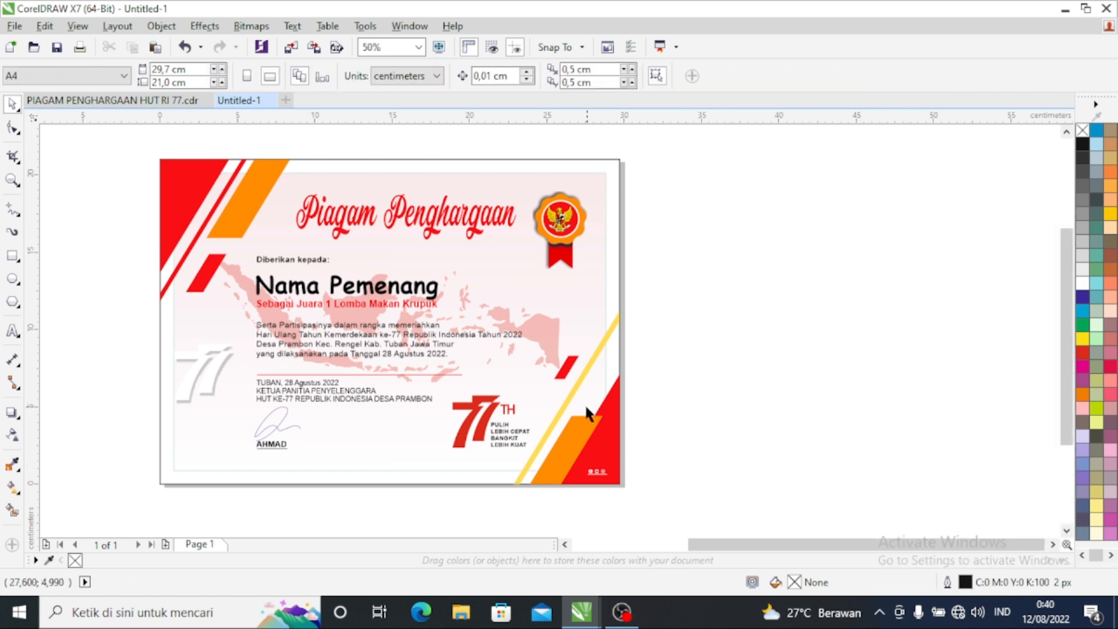
- Ungroup the certificate text group so that its individual lines can be edited
scroll(310, 368, down, 1)
scroll(309, 340, up, 1)
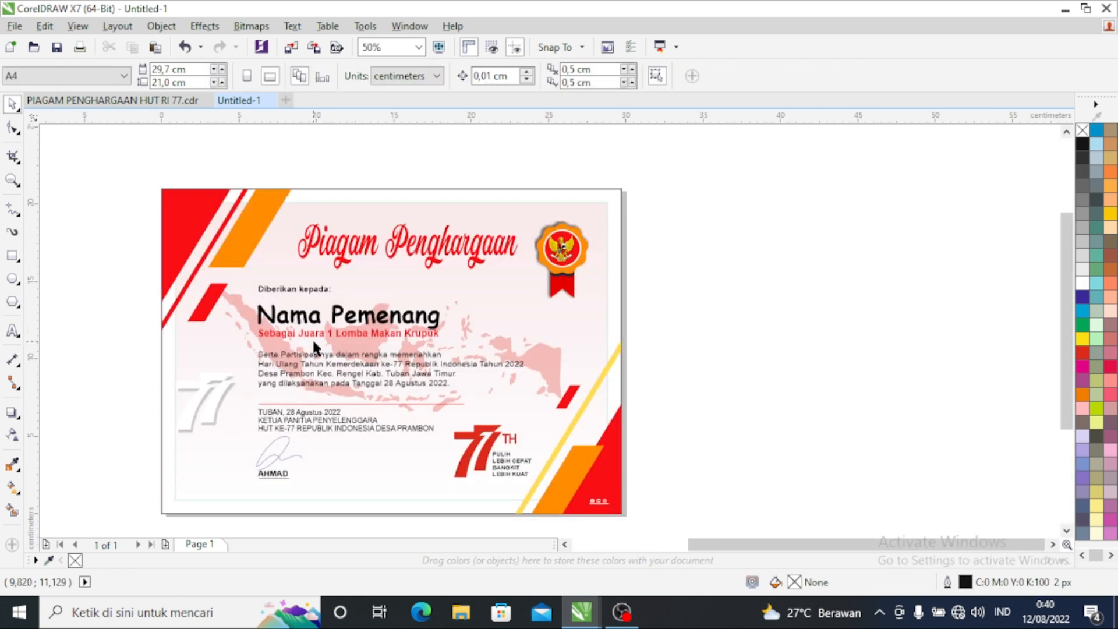
drag(705, 545, 673, 552)
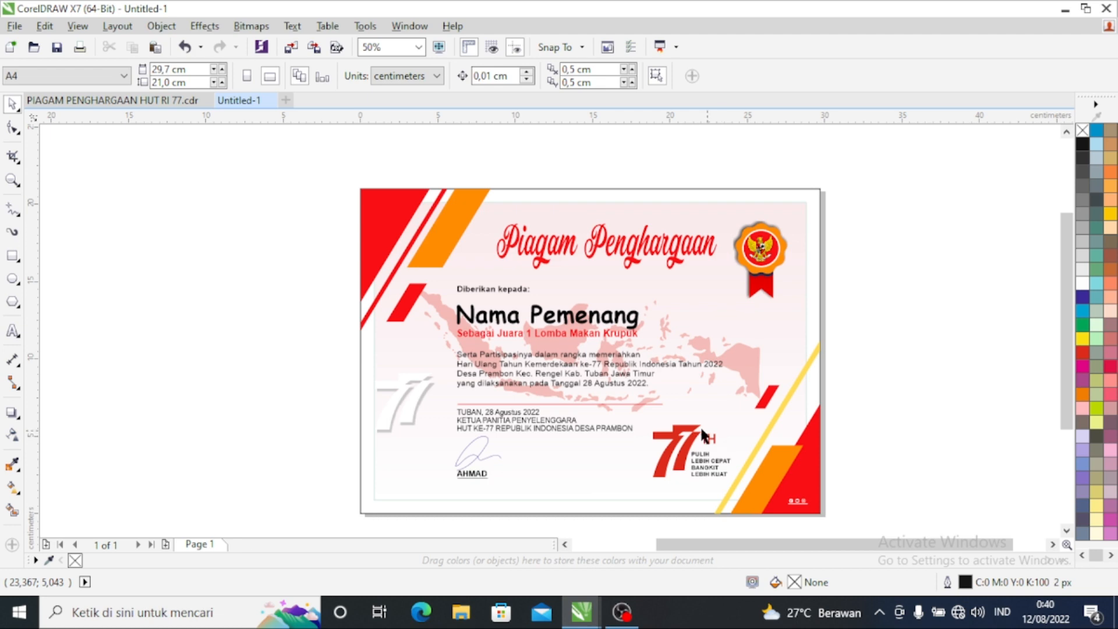
scroll(589, 328, up, 1)
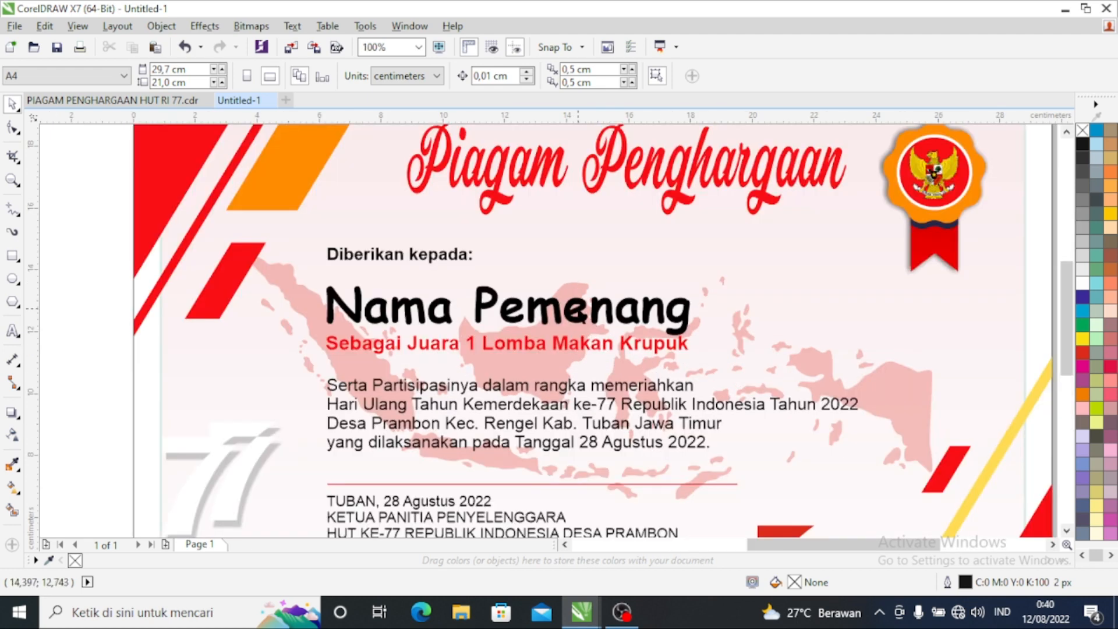
click(577, 307)
right_click(577, 307)
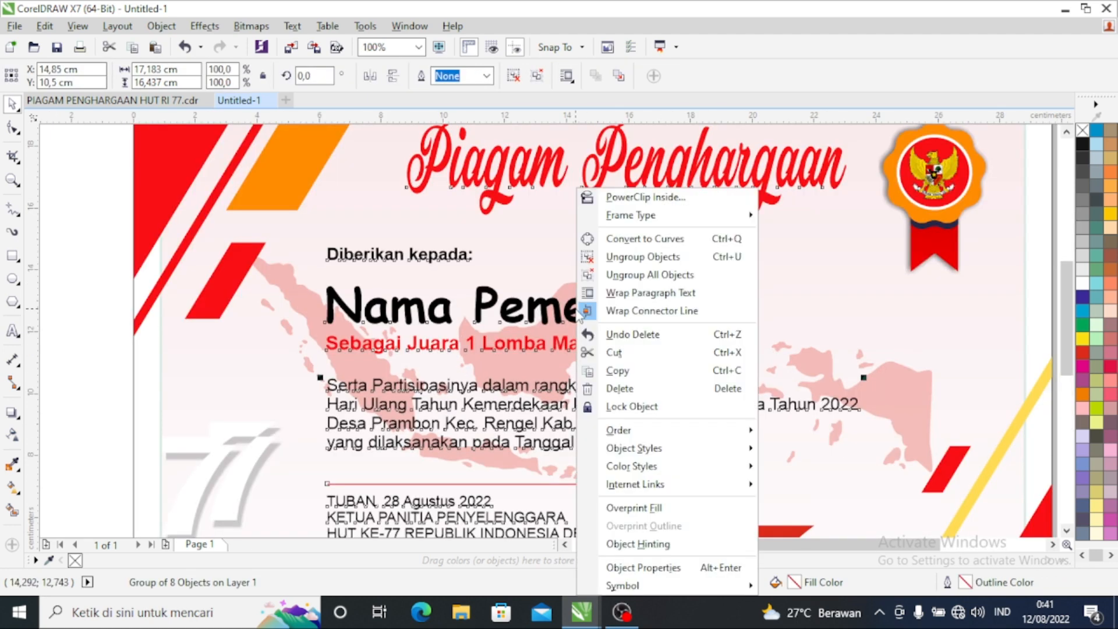
click(606, 256)
click(524, 309)
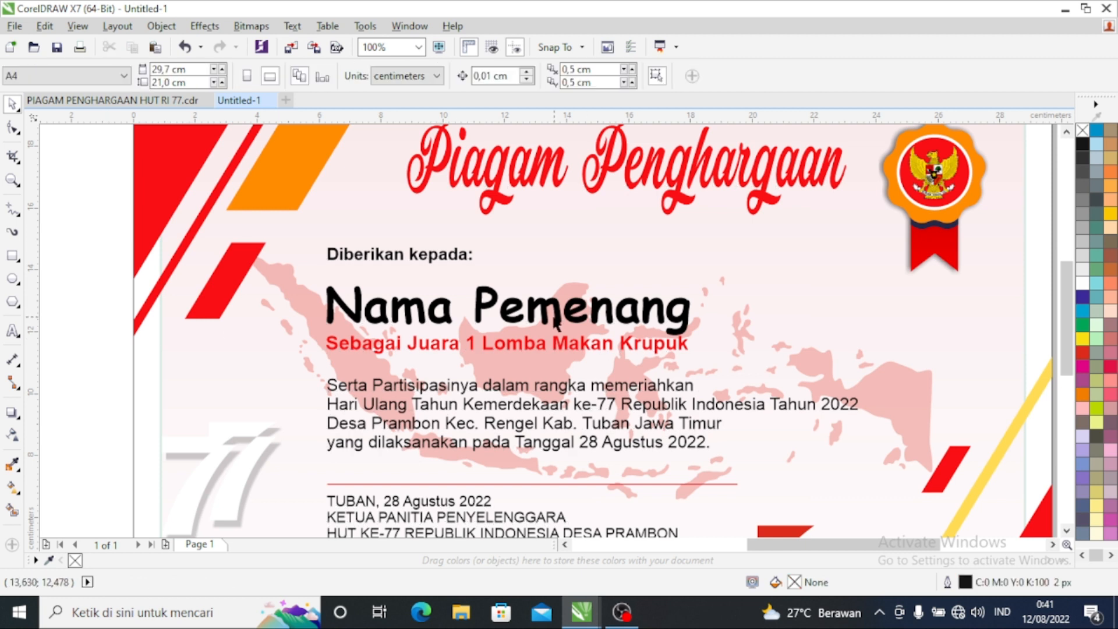
- Replace the word Pemenang in the large Nama Pemenang line with the recipient's name
click(12, 330)
drag(699, 309, 475, 309)
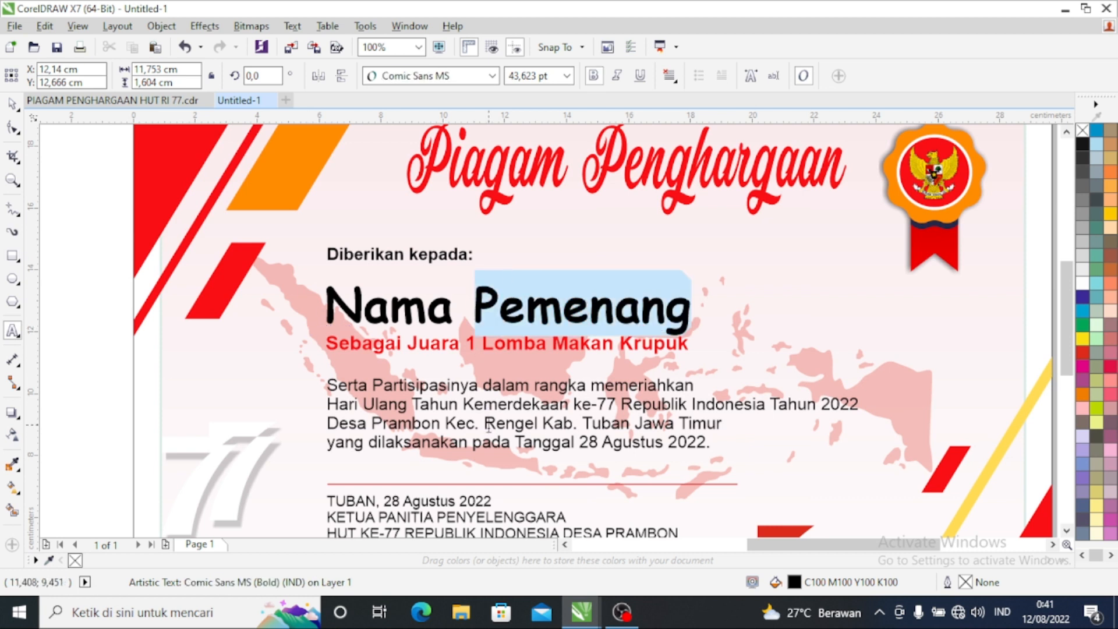
text(A)
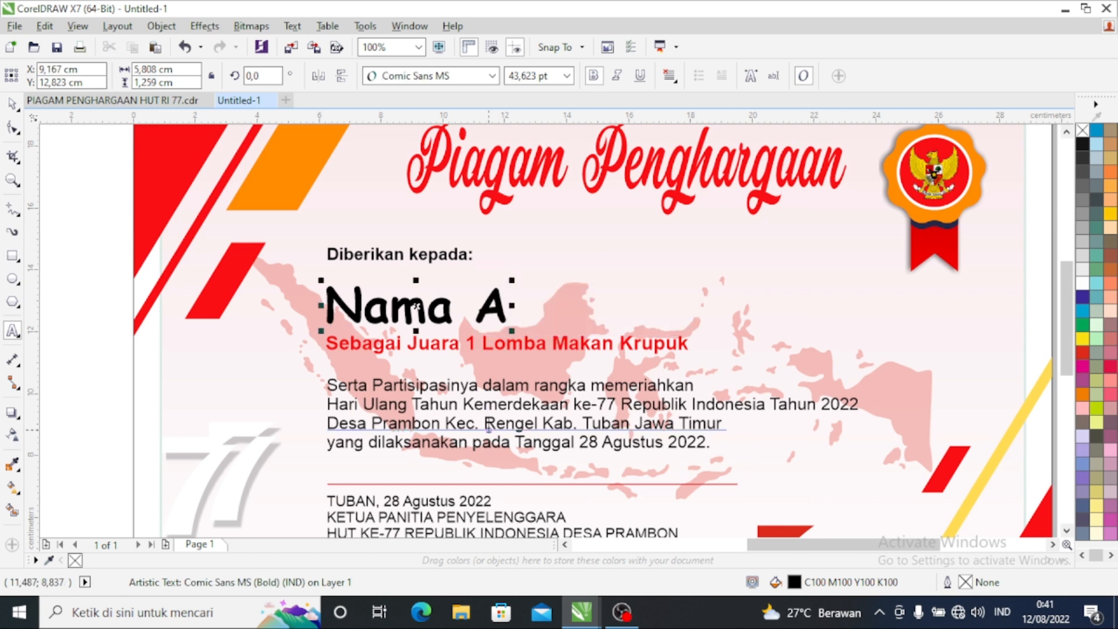
text(hmad)
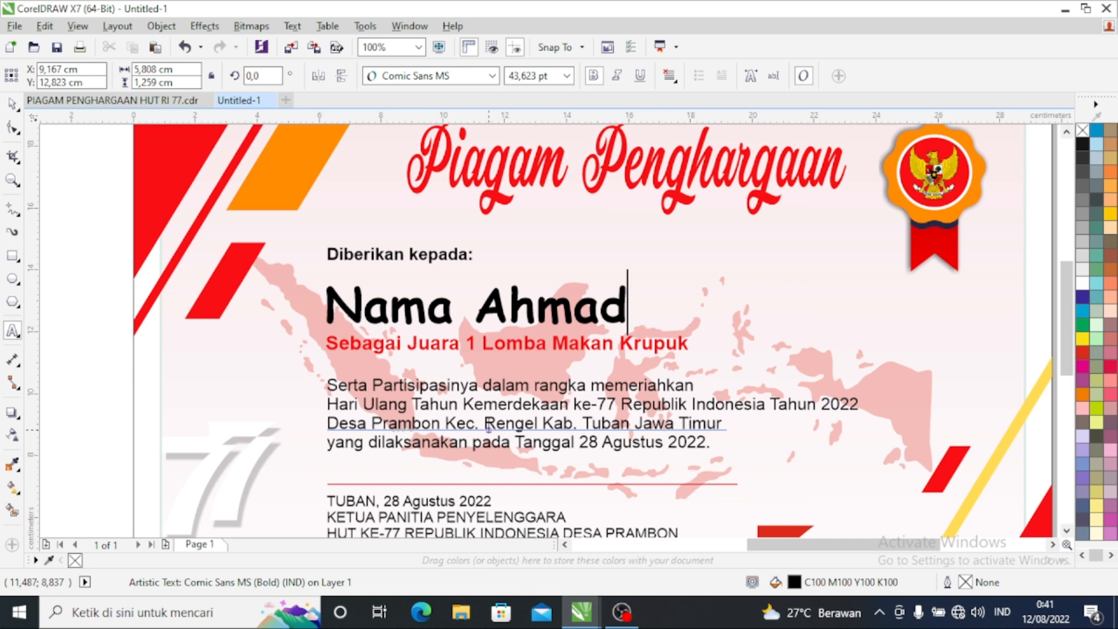
key(Escape)
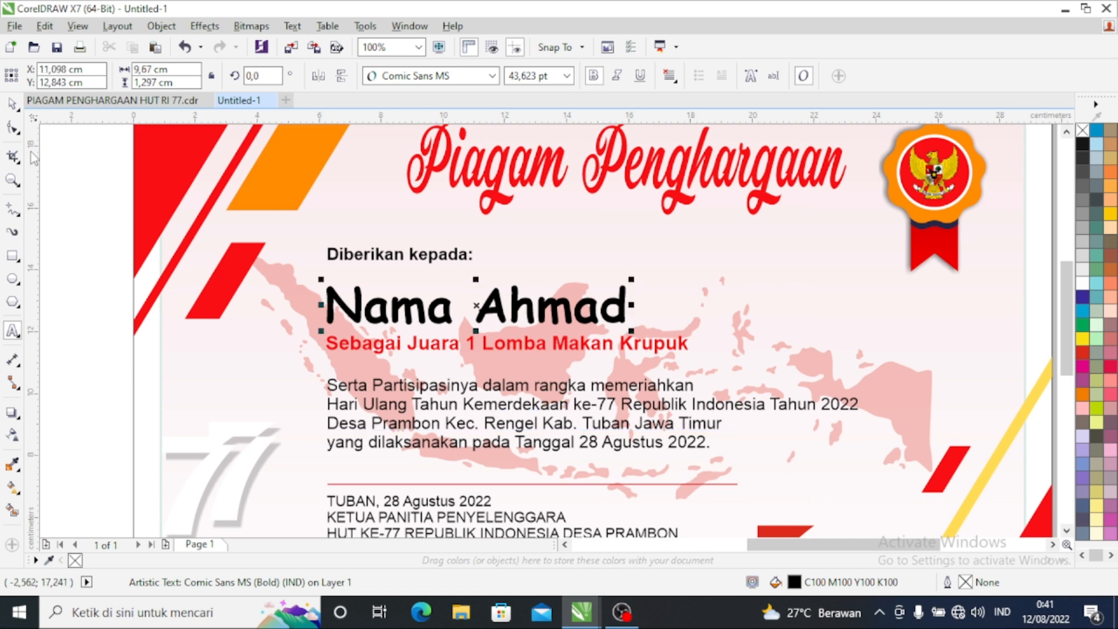
click(12, 104)
click(43, 200)
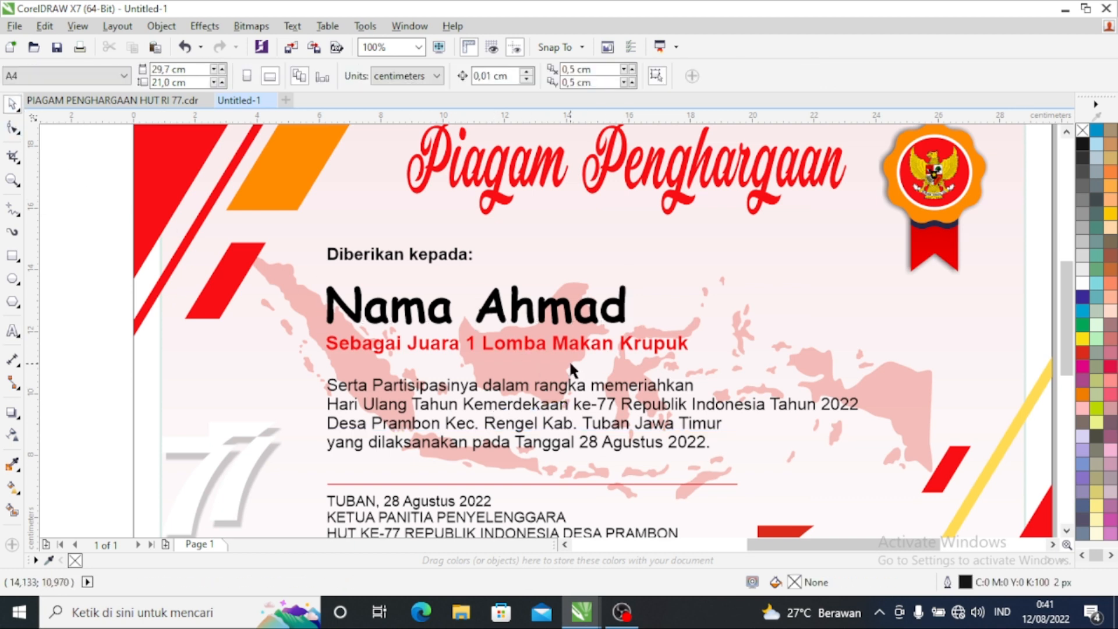
- Try replacing "Makan Krupuk" in the red award line with the placeholder "fdghjk", and undo the replacement
scroll(568, 360, down, 1)
scroll(565, 360, up, 1)
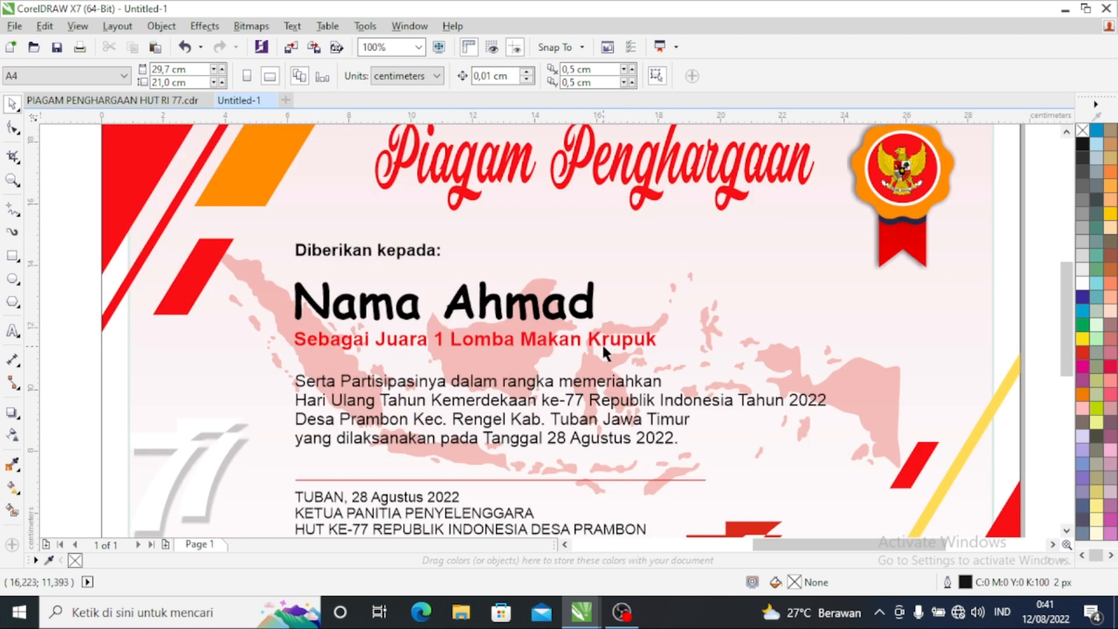
click(603, 342)
key(Escape)
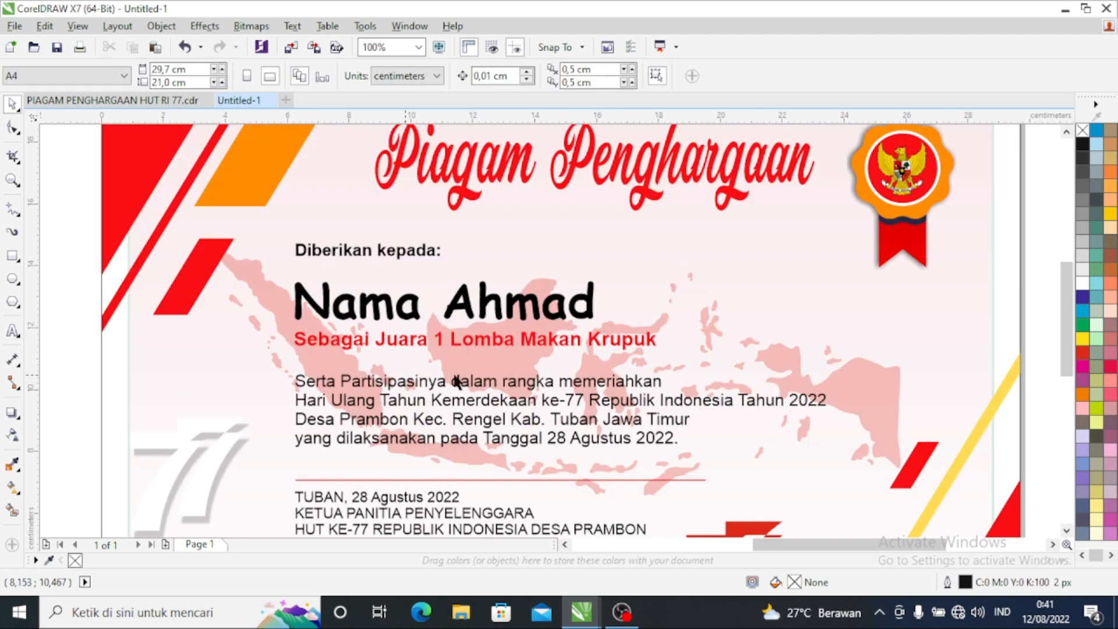
click(537, 344)
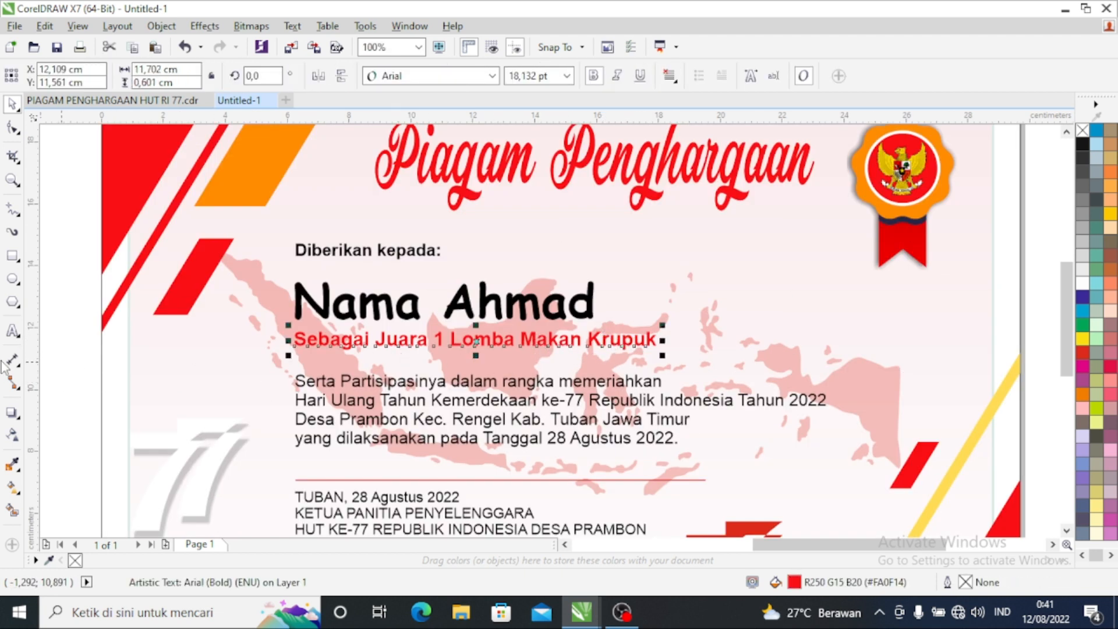
click(12, 330)
click(653, 339)
drag(653, 339, 523, 343)
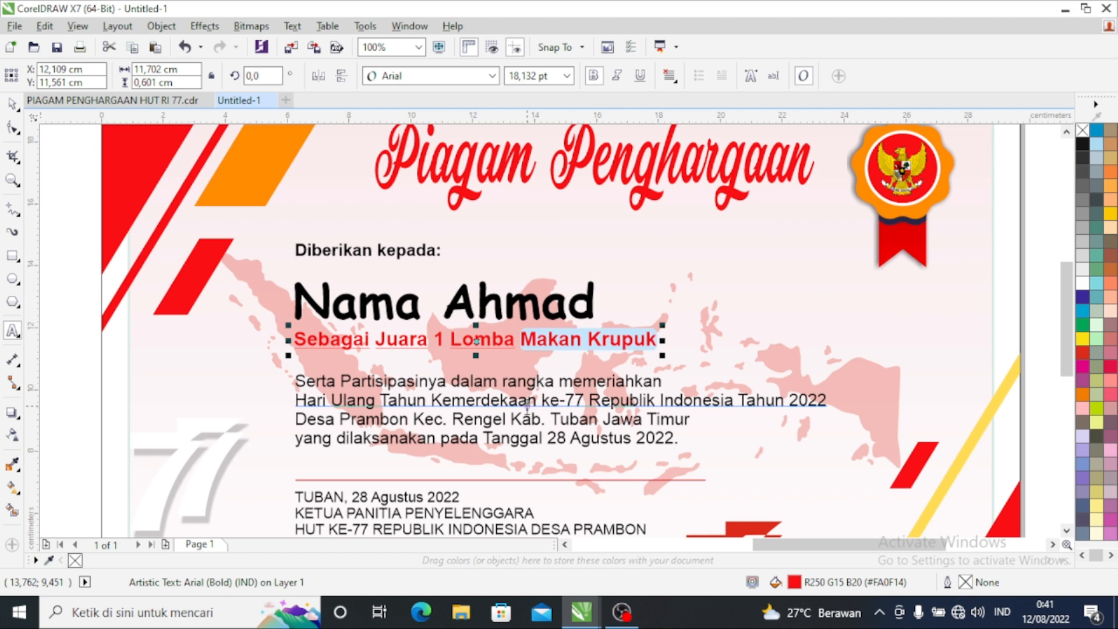
text(fdghjk)
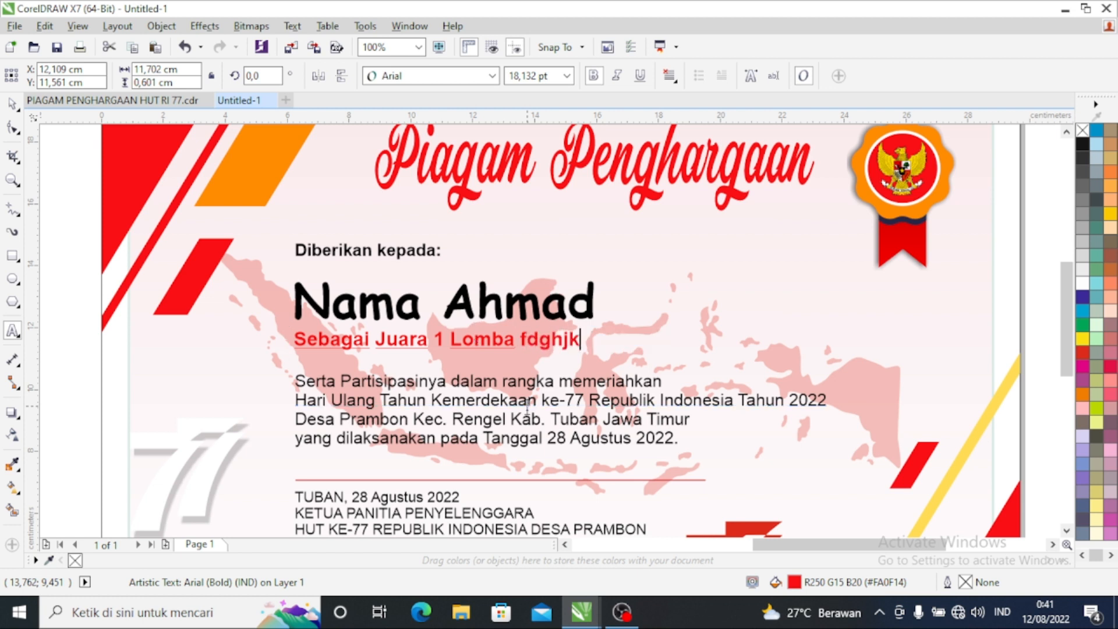
key(ctrl+z)
key(ctrl+z)
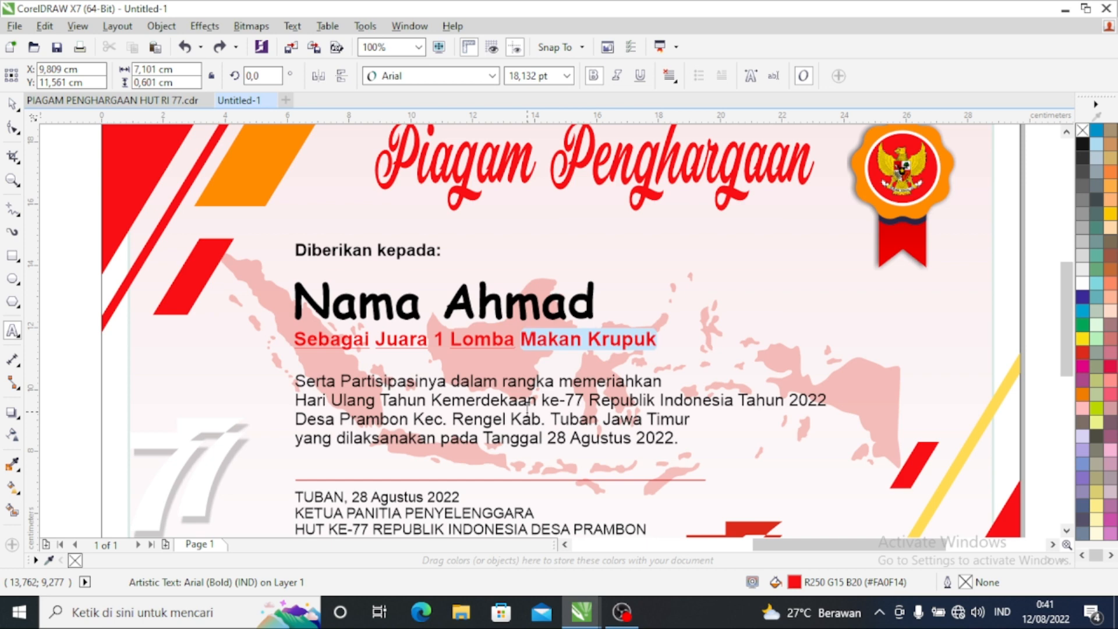
click(11, 104)
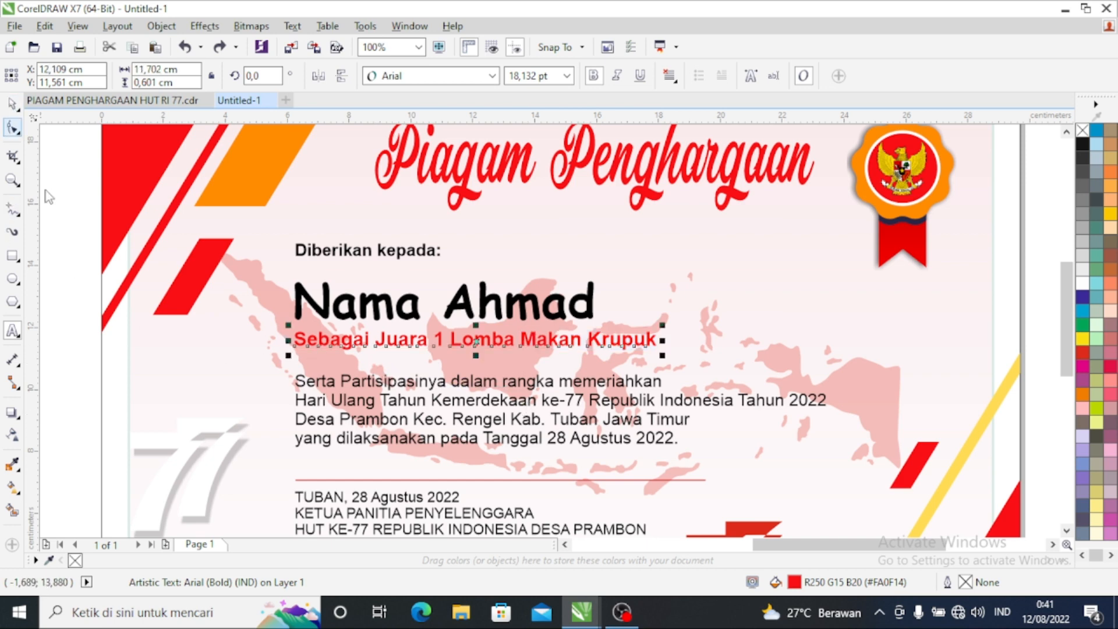
click(80, 294)
- Change the day in the TUBAN date line above the signature to 27, so it reads 27 Agustus 2022
scroll(499, 392, down, 2)
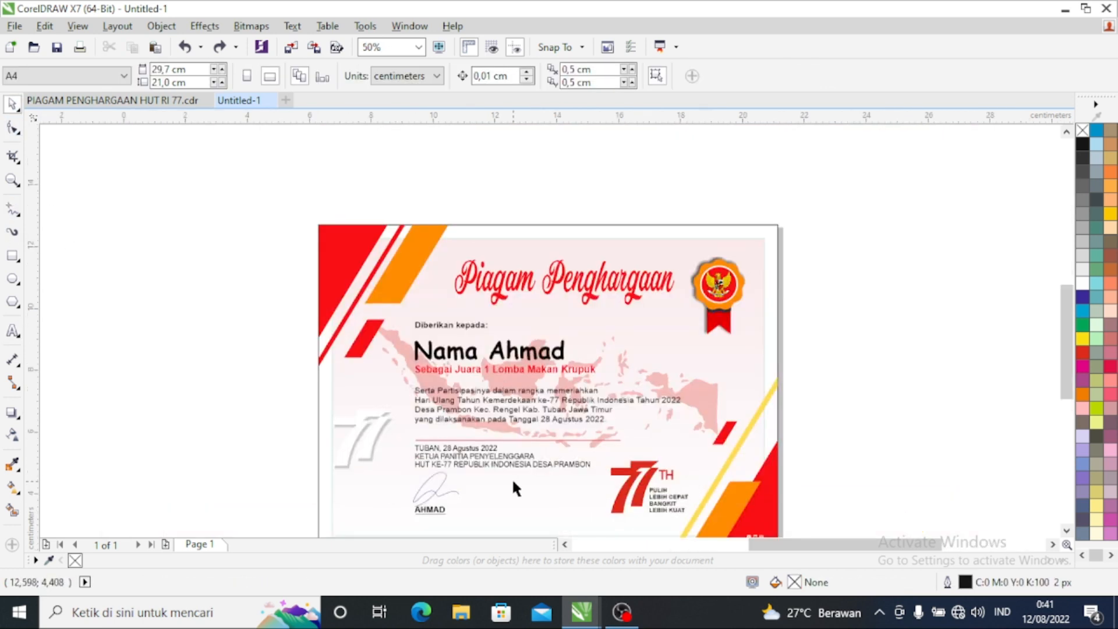
scroll(512, 489, up, 2)
scroll(513, 488, up, 1)
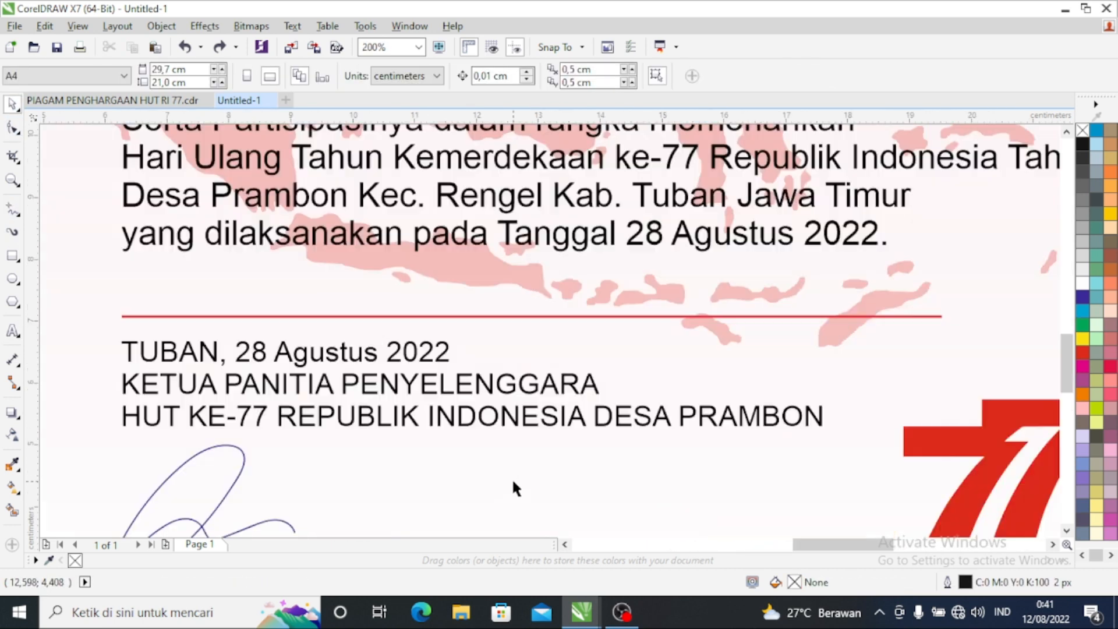
click(333, 353)
click(11, 331)
click(471, 384)
drag(266, 350, 253, 352)
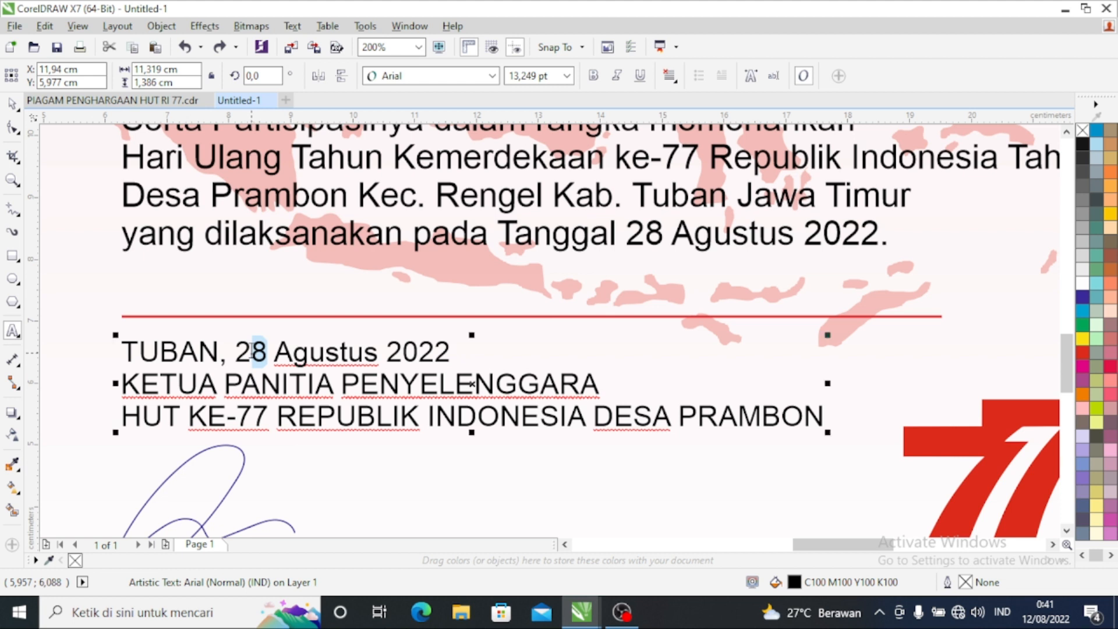
text(9)
key(BackSpace)
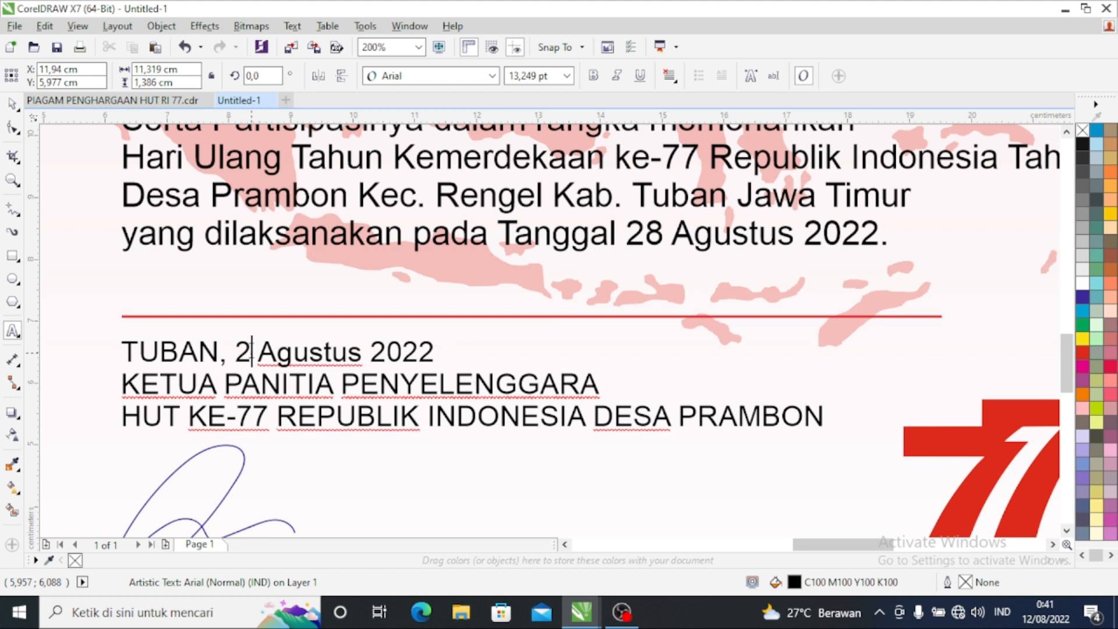
text(7)
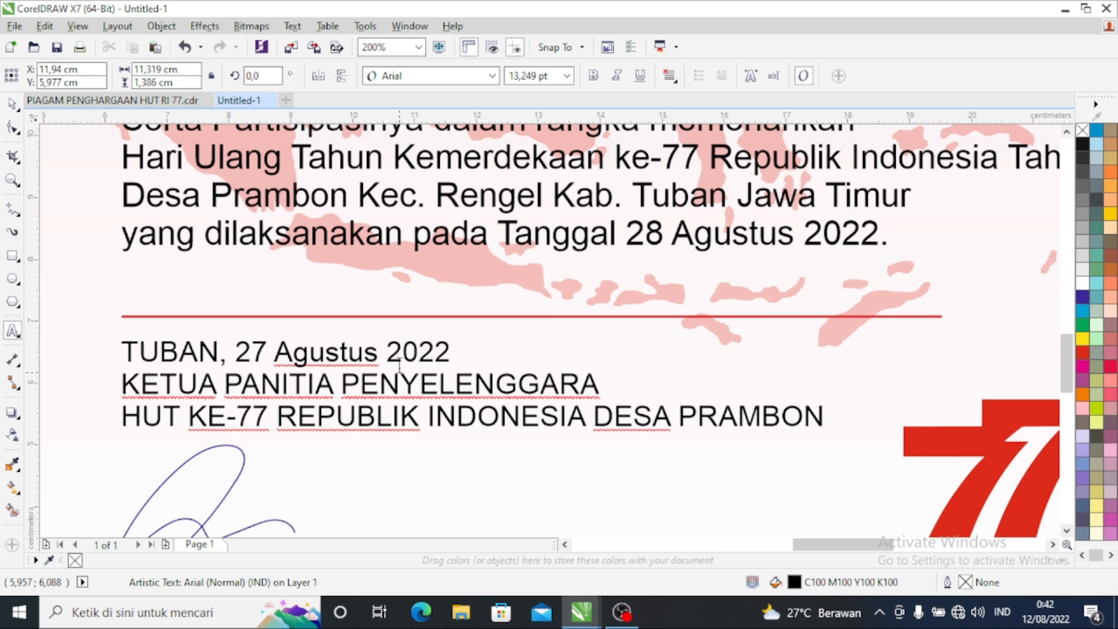
scroll(398, 376, down, 2)
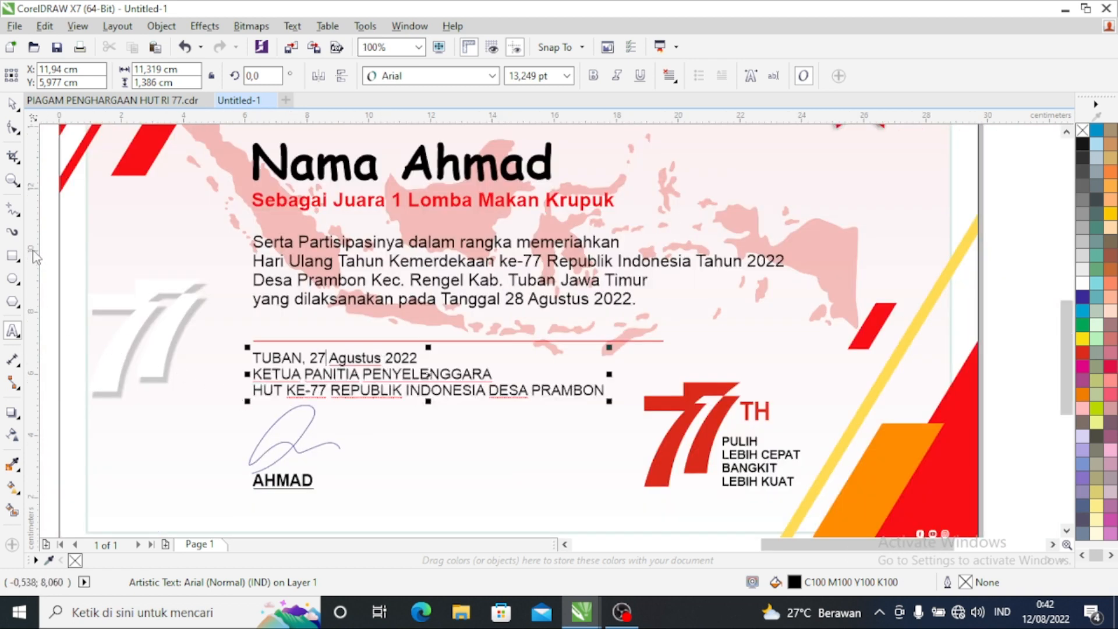
click(12, 105)
scroll(524, 360, down, 2)
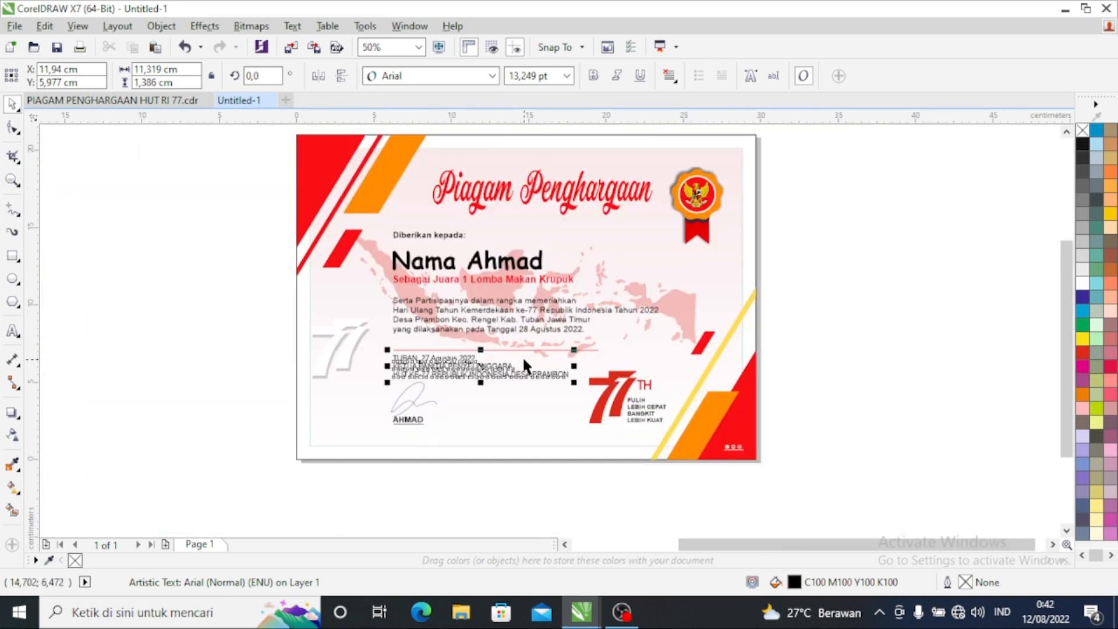
click(212, 422)
- Replace the underlined text beneath the signature with NAMA followed by the signatory's name in capitals
scroll(415, 420, up, 6)
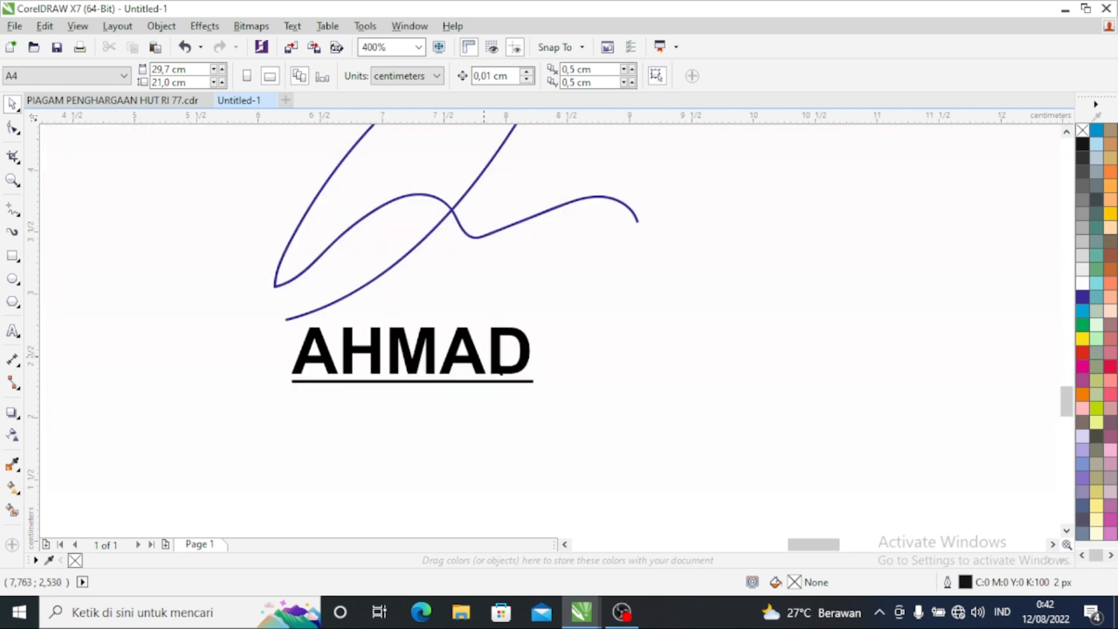
click(523, 374)
click(13, 333)
drag(532, 352, 291, 350)
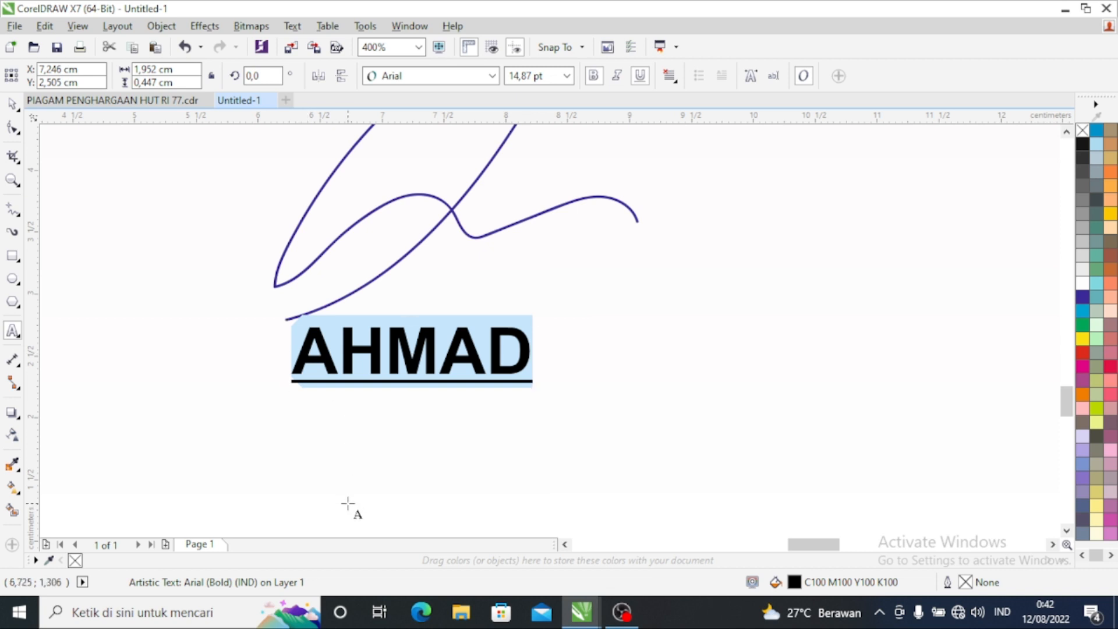
text(NAMA )
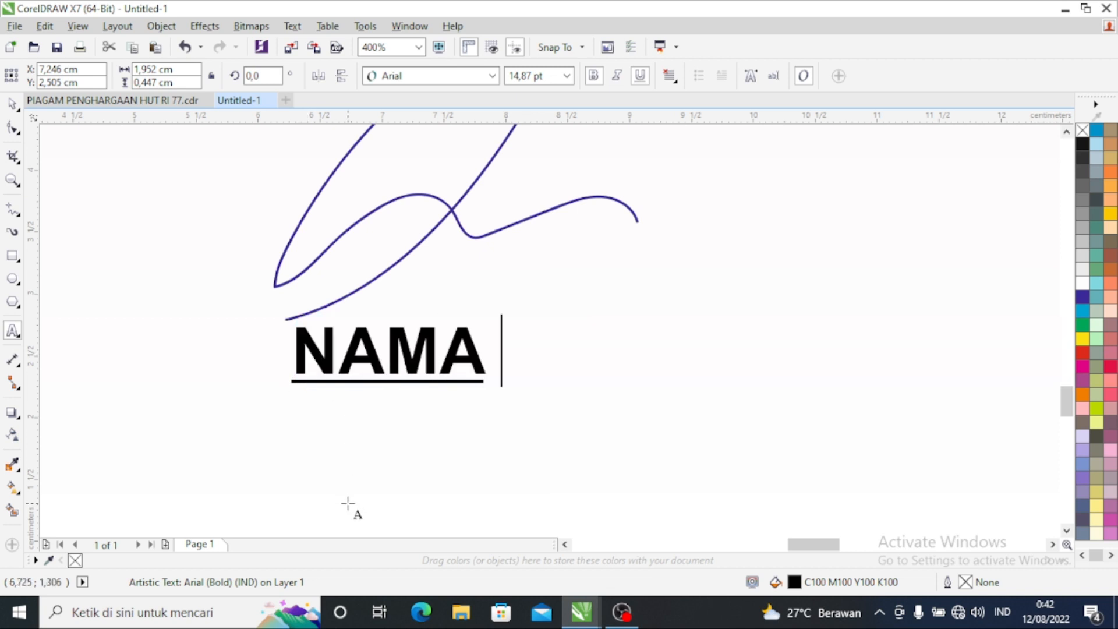
text(AHM)
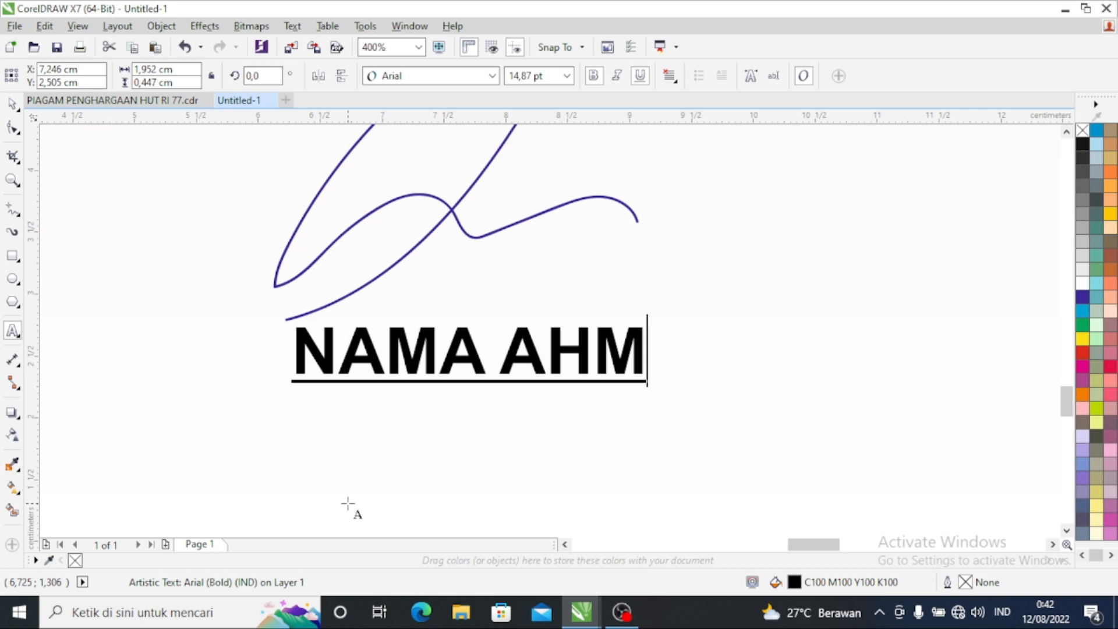
text(AD)
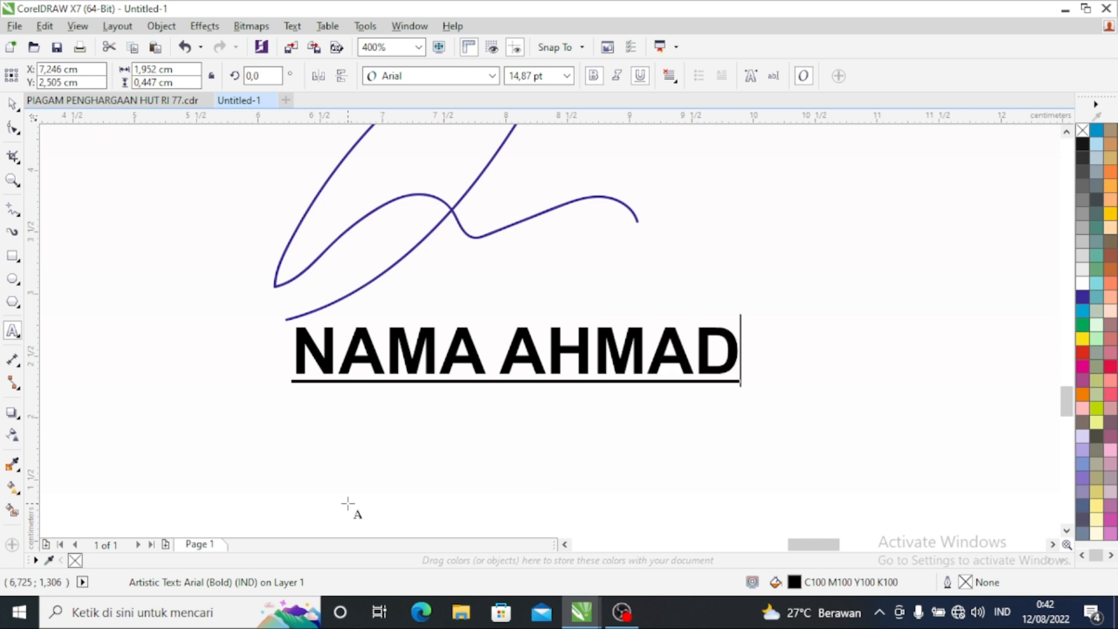
key(BackSpace)
key(BackSpace)
key(BackSpace)
key(BackSpace)
key(BackSpace)
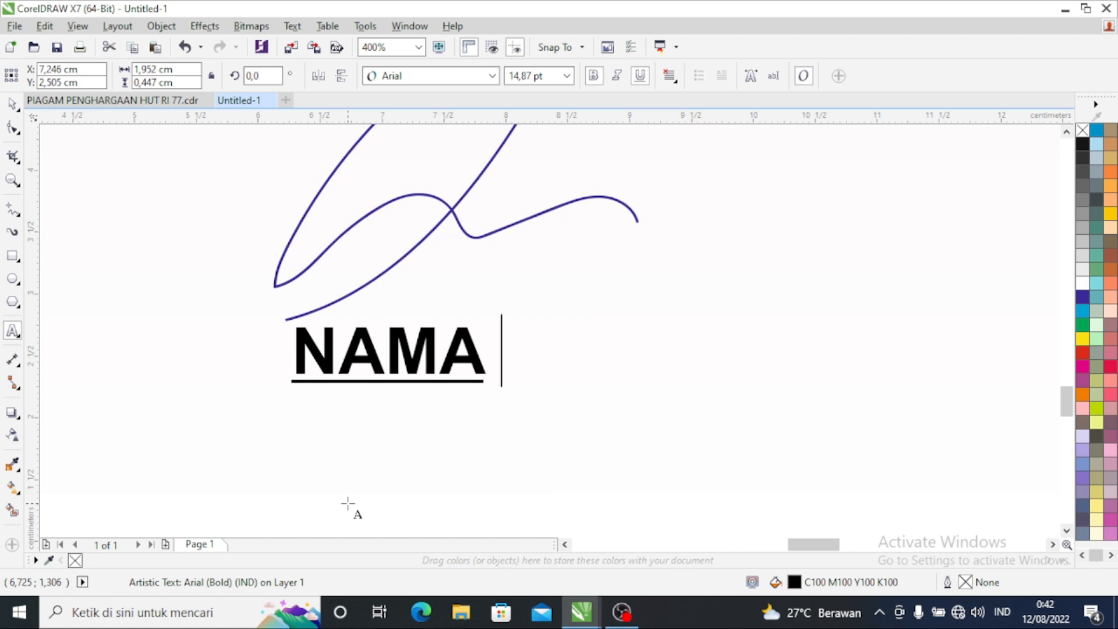
text(AHMAD)
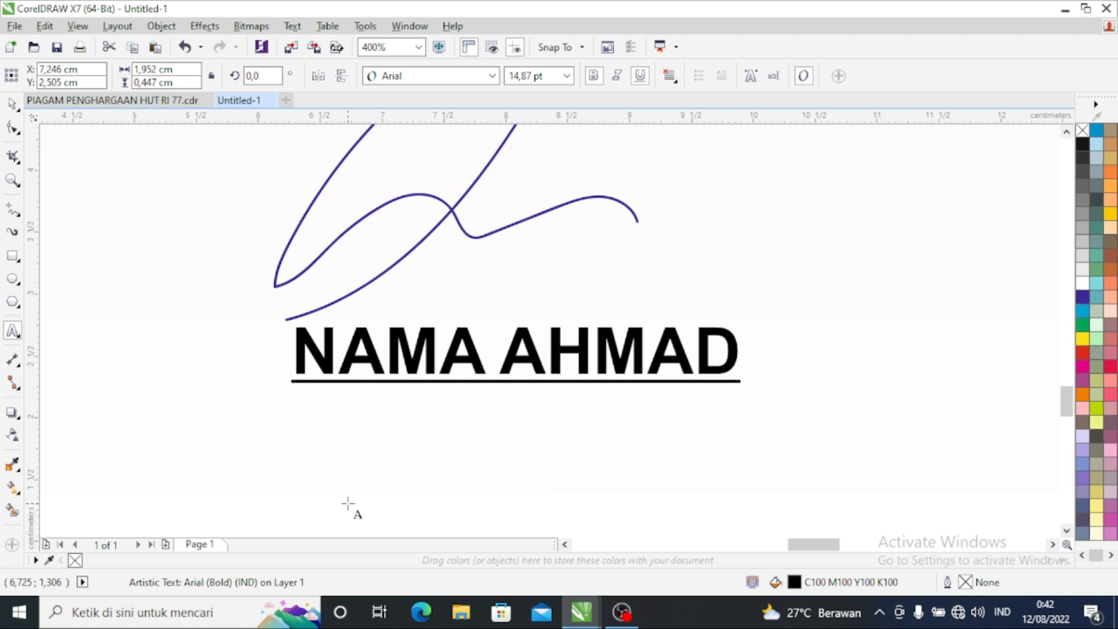
key(Escape)
click(12, 104)
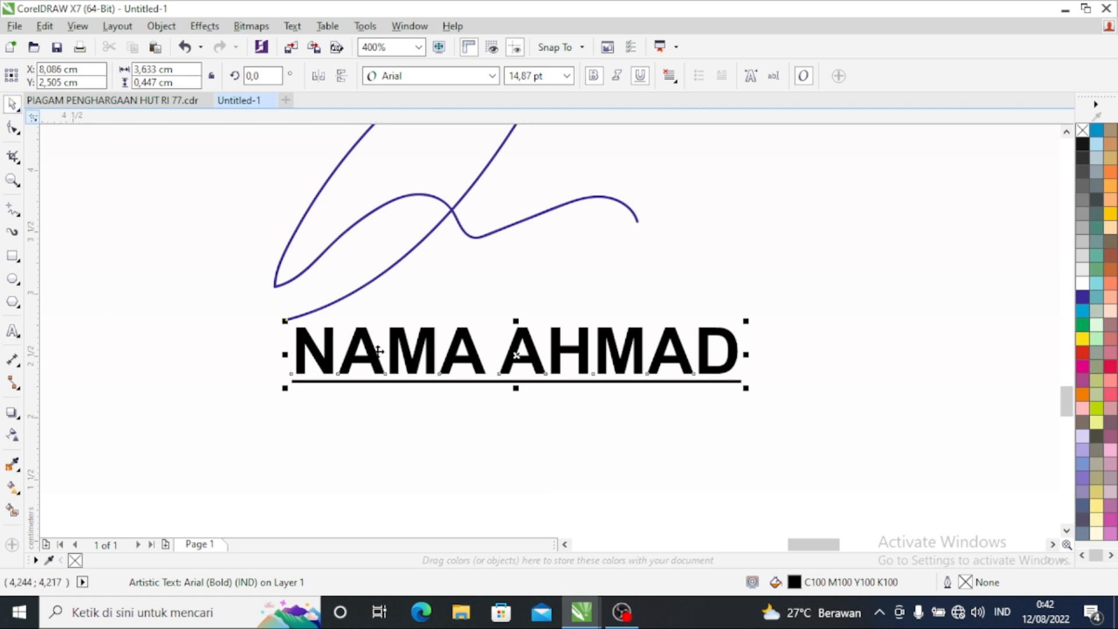
scroll(623, 463, down, 1)
scroll(556, 433, down, 1)
click(245, 379)
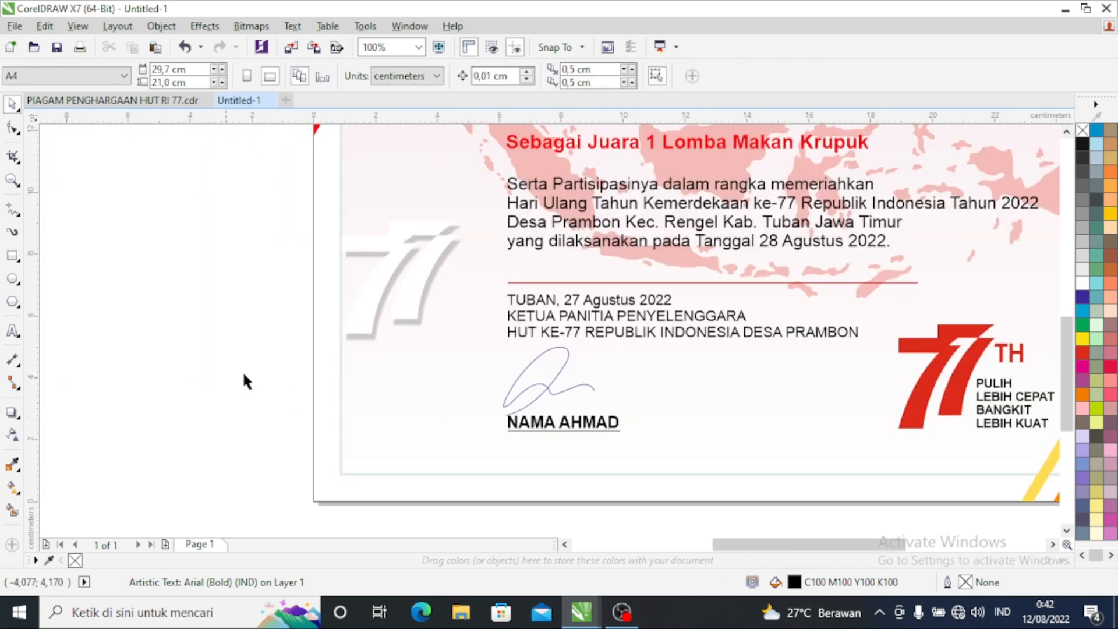
scroll(460, 415, down, 1)
scroll(695, 295, up, 1)
scroll(695, 294, down, 1)
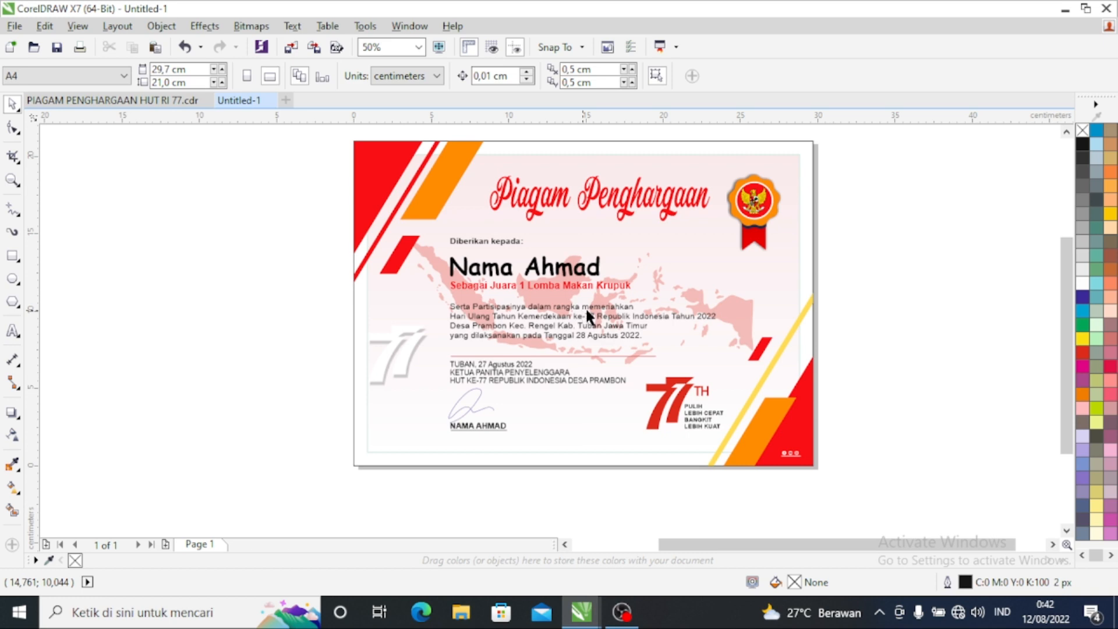